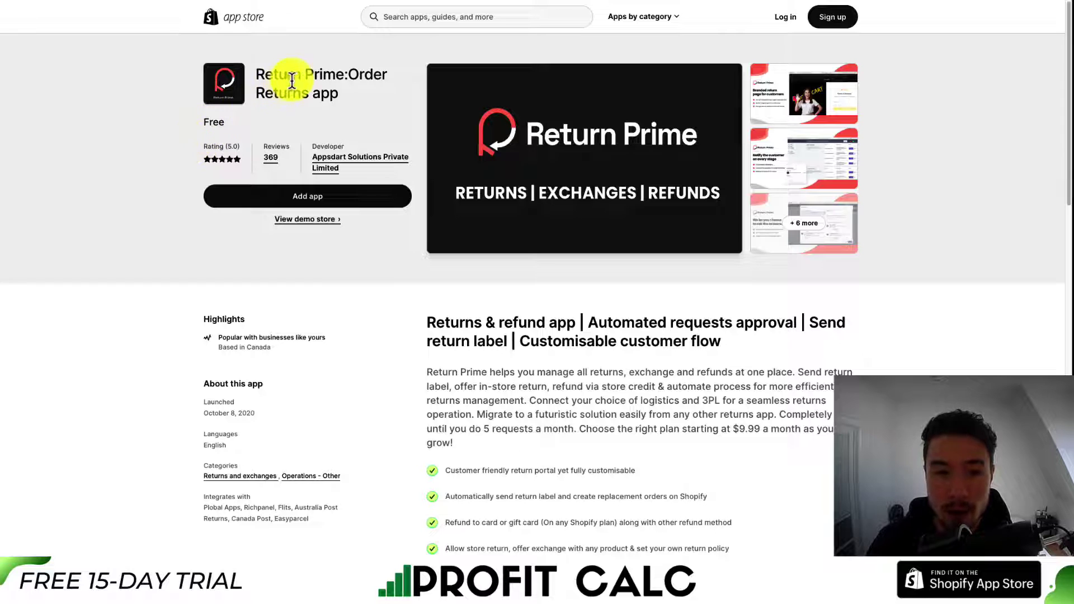
Review the Return Prime listing's return label, refund, store return and 3PL integration features.
left_click_drag(292, 76, 302, 94)
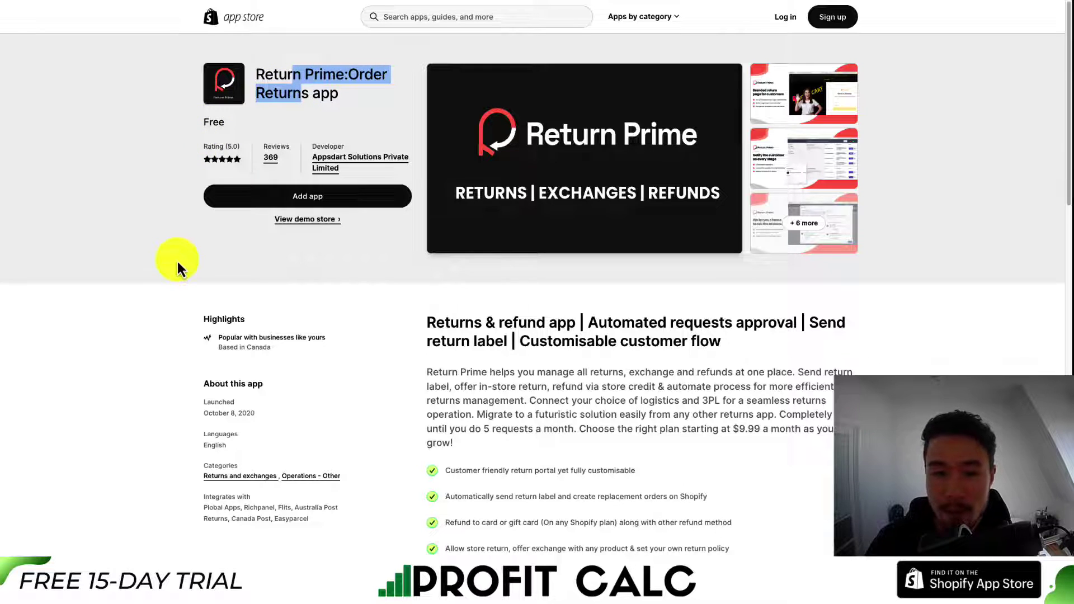
scroll(177, 261, "down", 1)
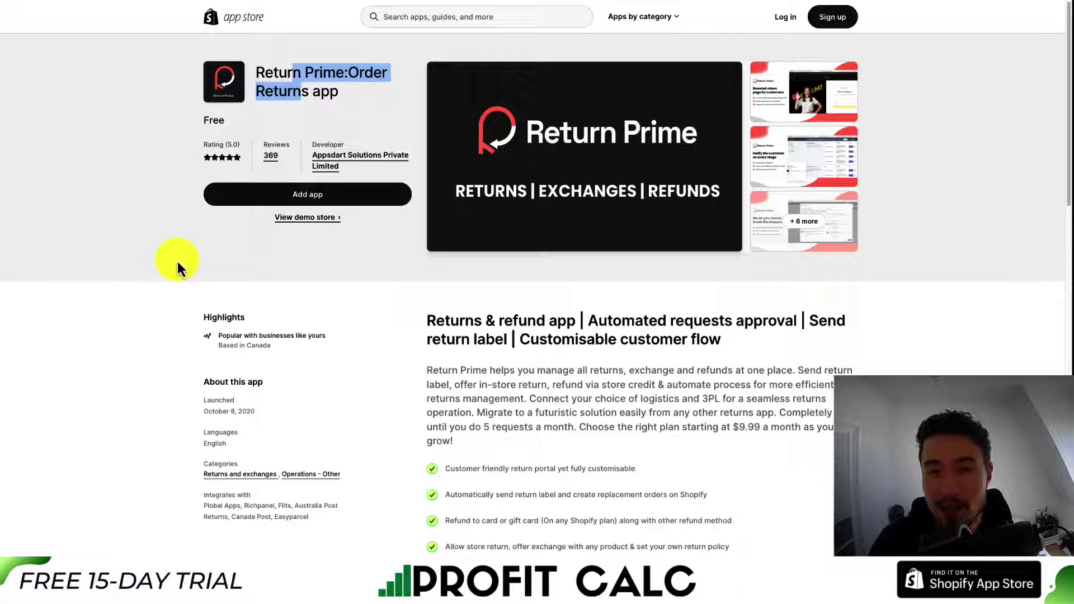
scroll(450, 370, "down", 2)
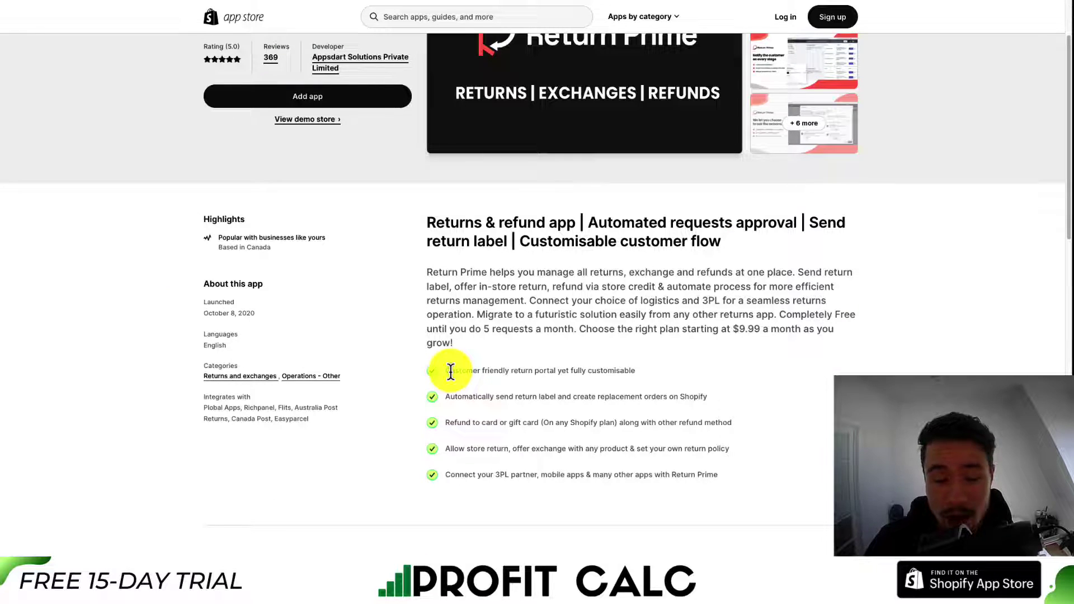
left_click_drag(450, 371, 578, 376)
left_click_drag(472, 397, 609, 404)
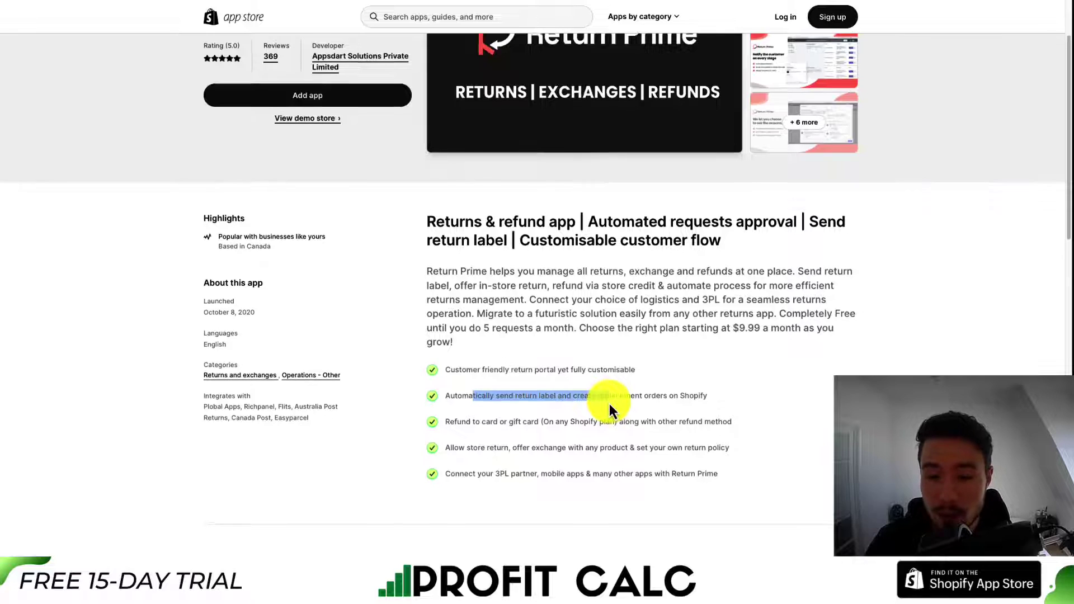
scroll(609, 404, "down", 3)
left_click(525, 388)
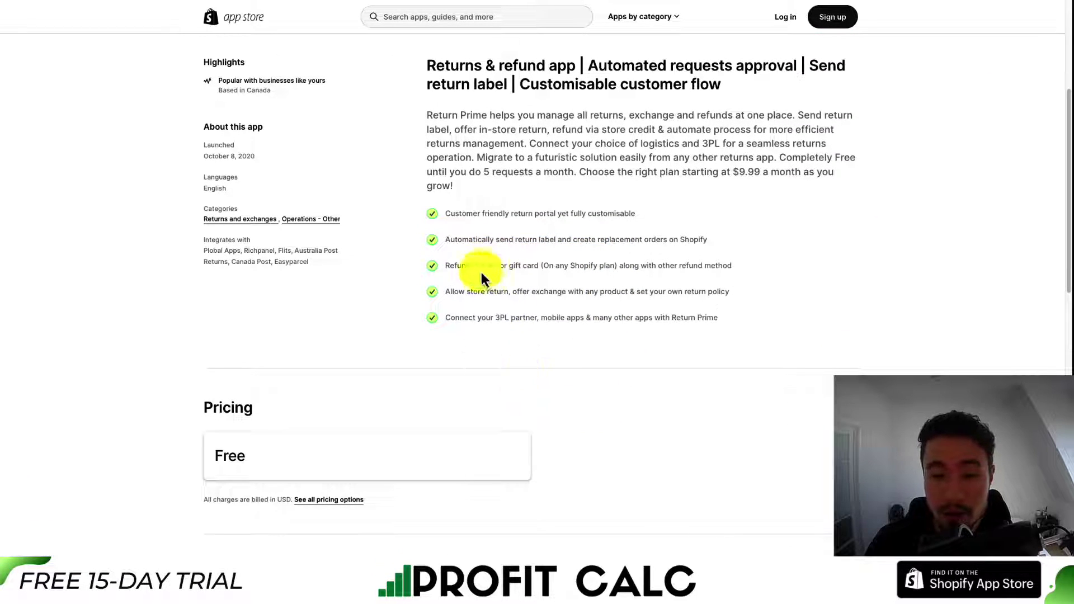
left_click_drag(475, 267, 731, 268)
left_click_drag(459, 291, 582, 292)
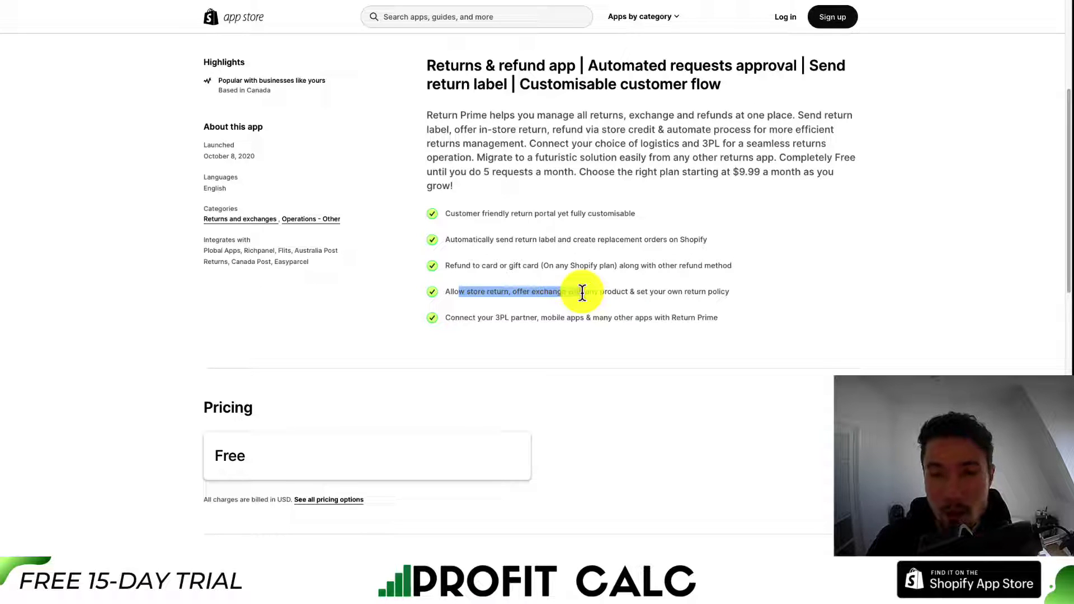
left_click_drag(464, 317, 589, 320)
left_click(730, 304)
Add Return Prime to the store and confirm the Shopify install.
scroll(729, 305, "up", 3)
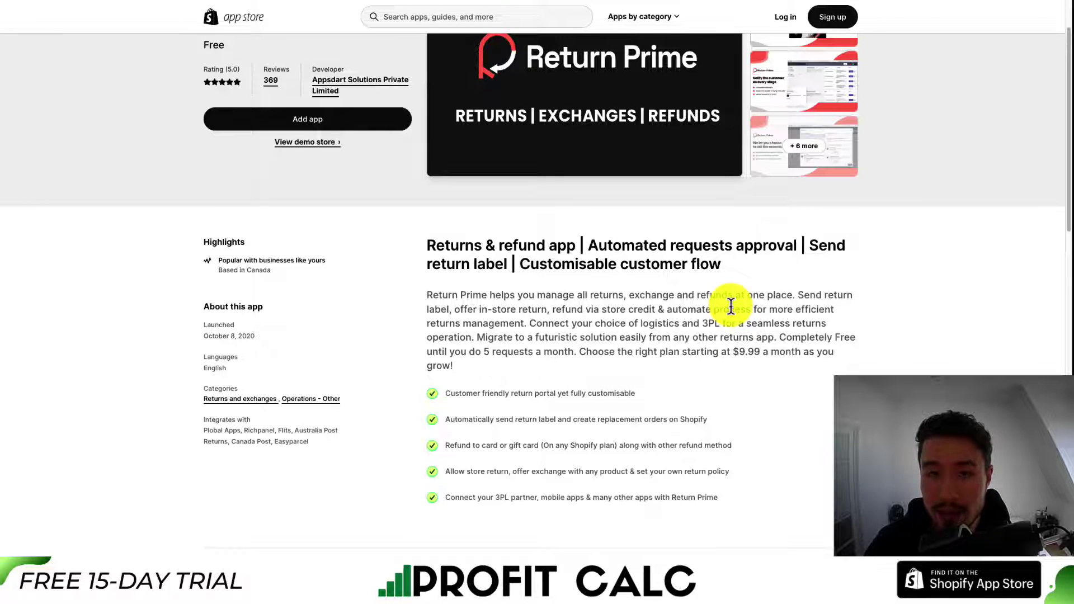
scroll(730, 304, "down", 5)
left_click_drag(213, 379, 288, 374)
scroll(296, 374, "down", 5)
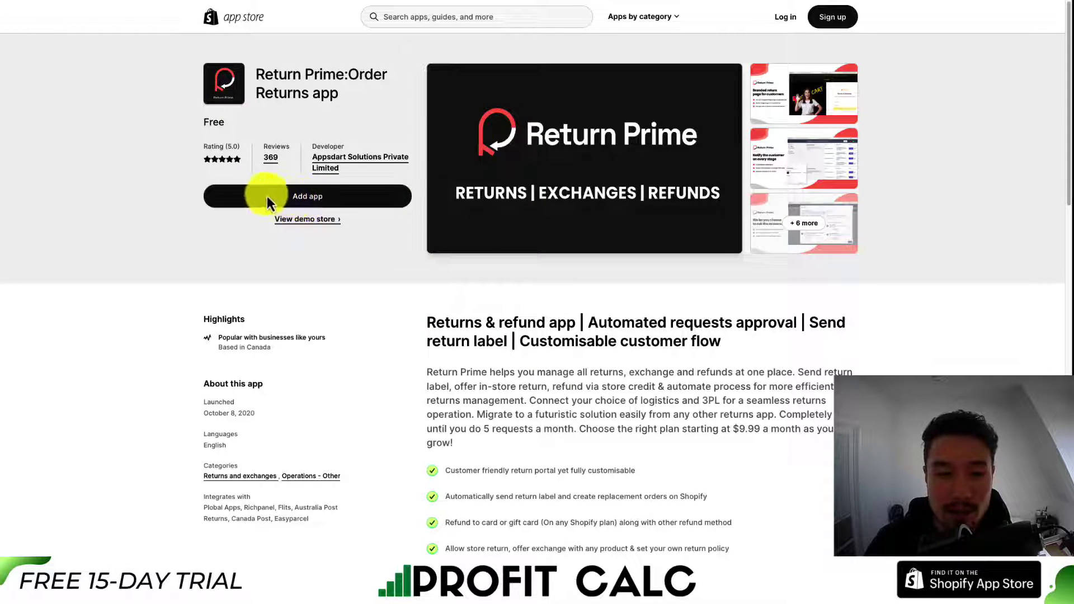
left_click(247, 197)
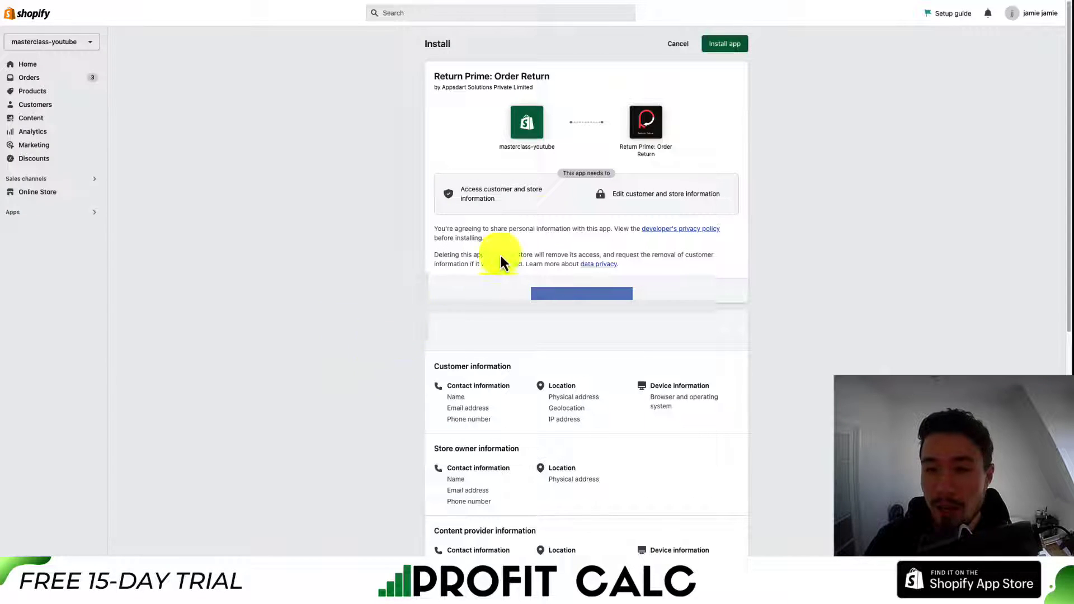
left_click(741, 53)
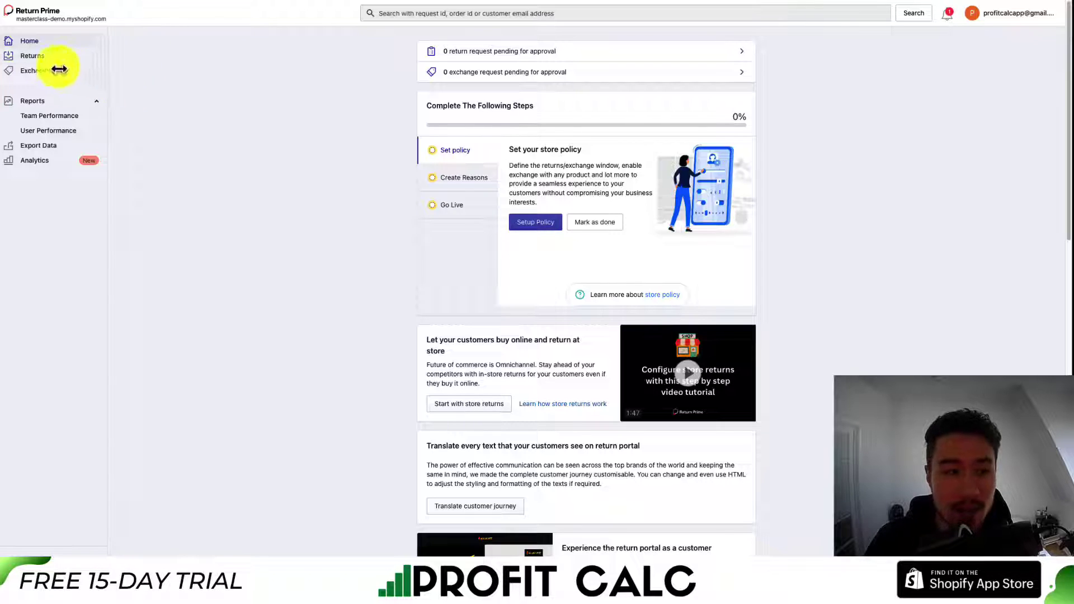
left_click(11, 58)
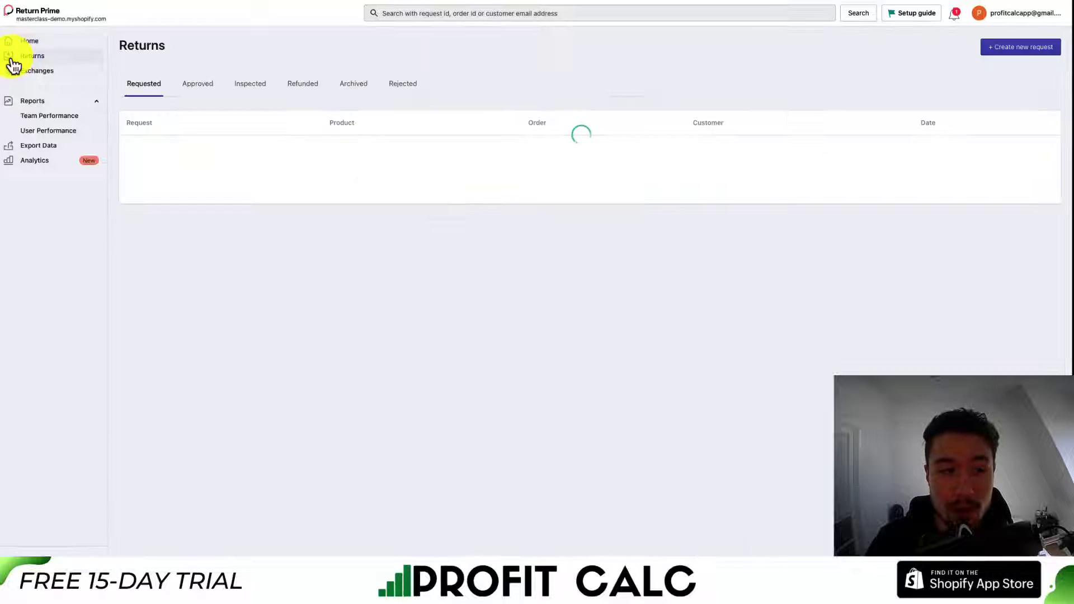
left_click(208, 85)
left_click(255, 85)
left_click(308, 86)
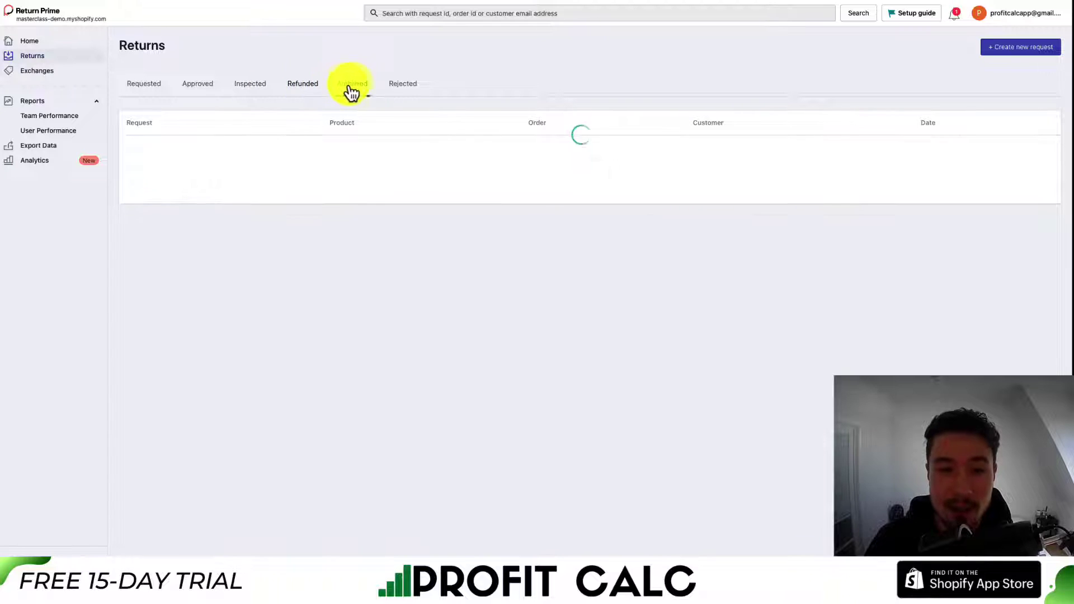
left_click(356, 87)
left_click(412, 91)
left_click(52, 73)
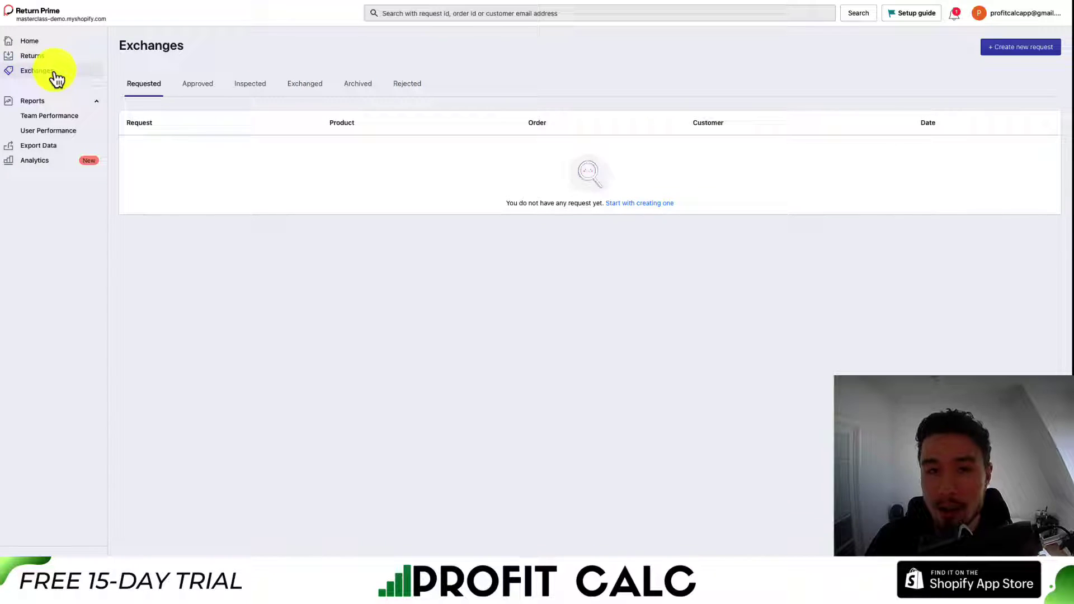
left_click(45, 131)
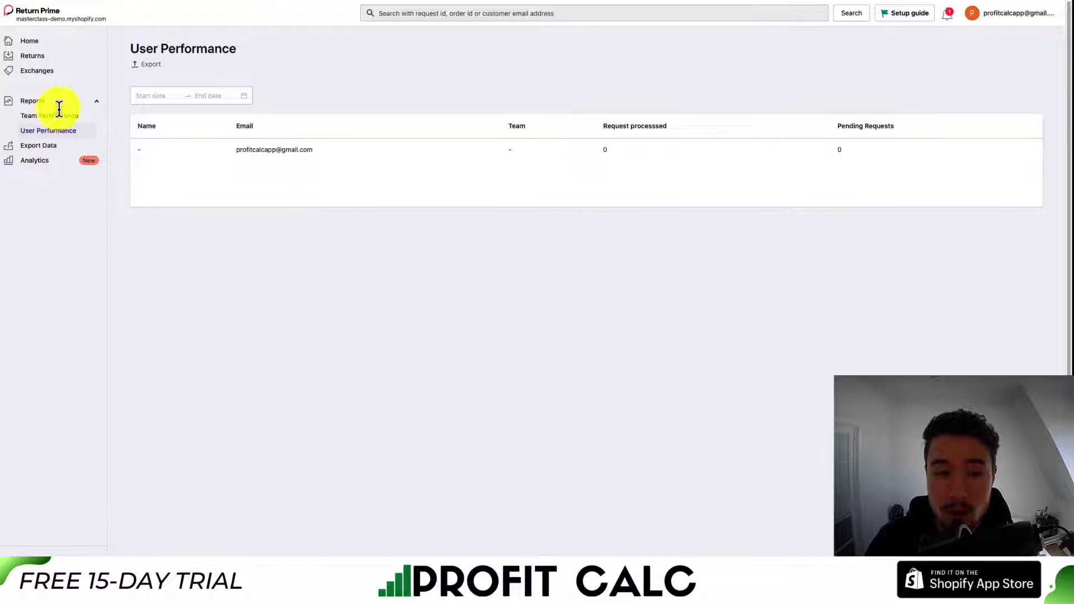
left_click(35, 160)
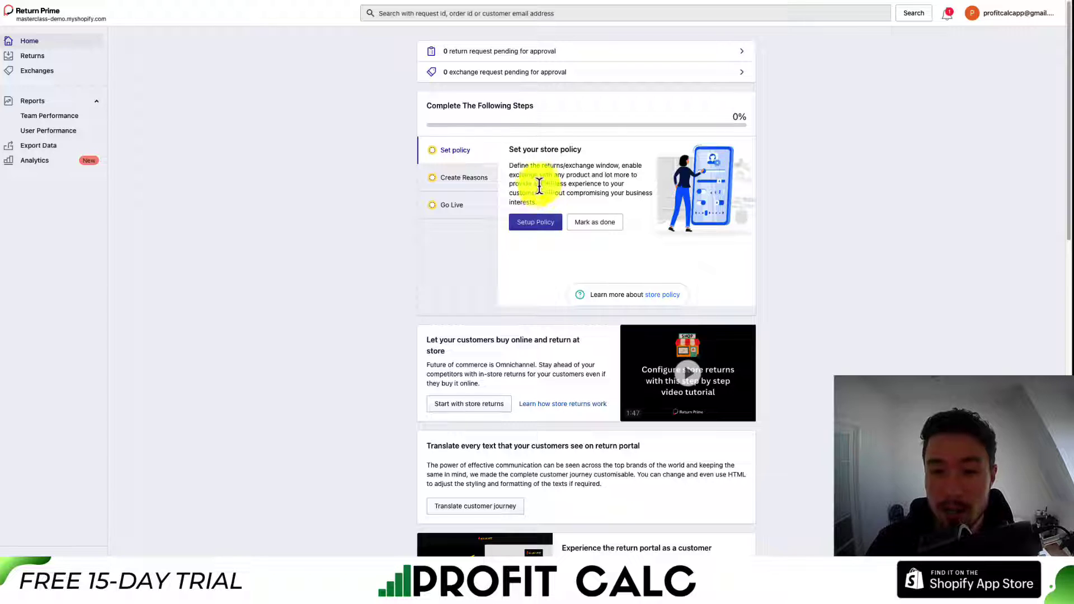
left_click_drag(558, 150, 619, 163)
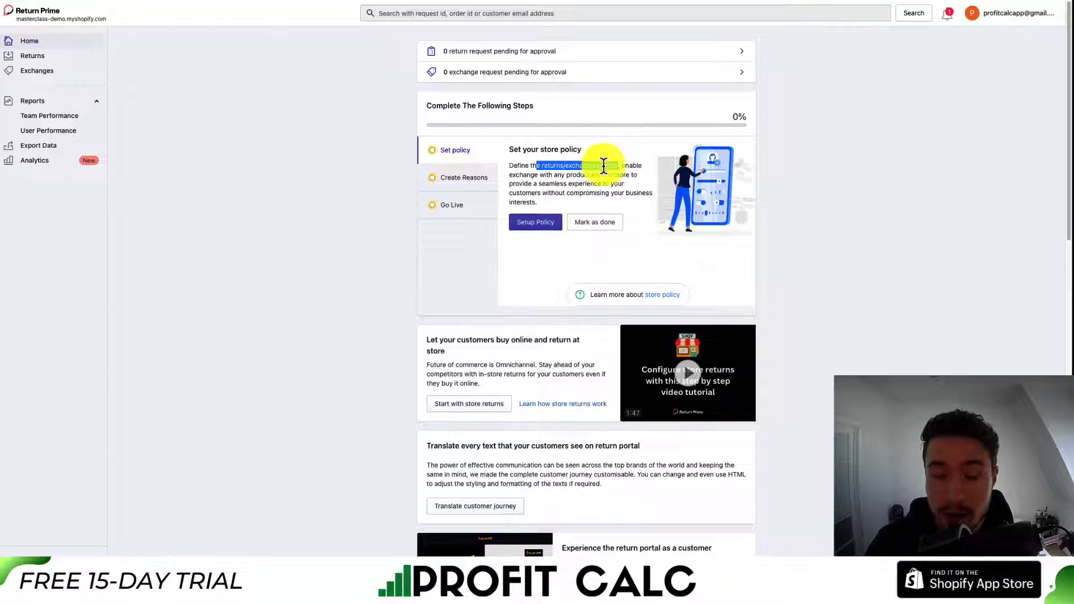
left_click_drag(526, 175, 585, 207)
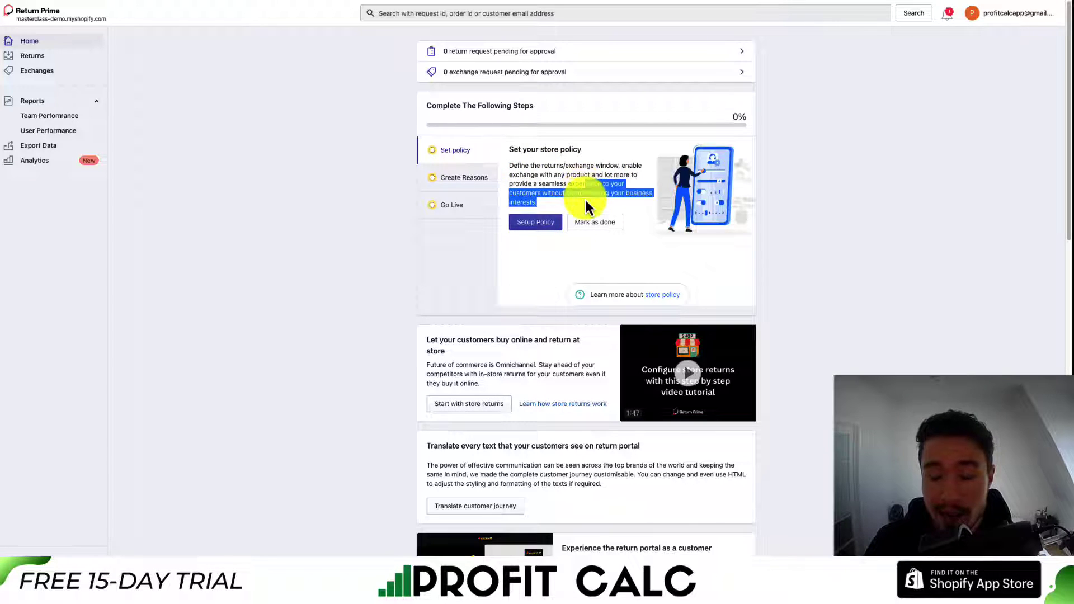
left_click(519, 182)
In the store policy settings, set both return and exchange windows to 30 days.
left_click(531, 220)
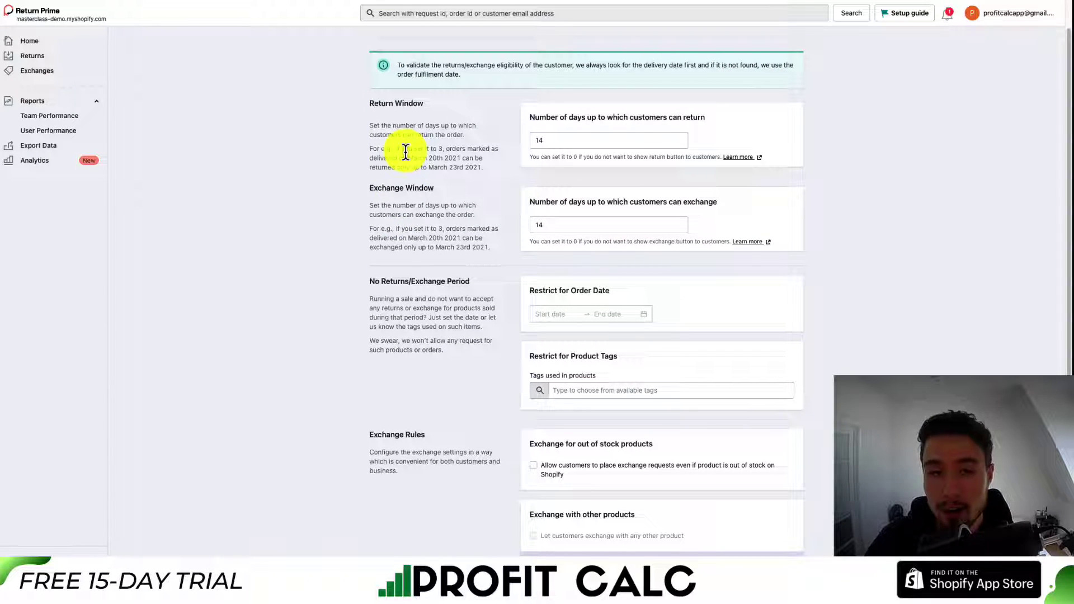
type("30")
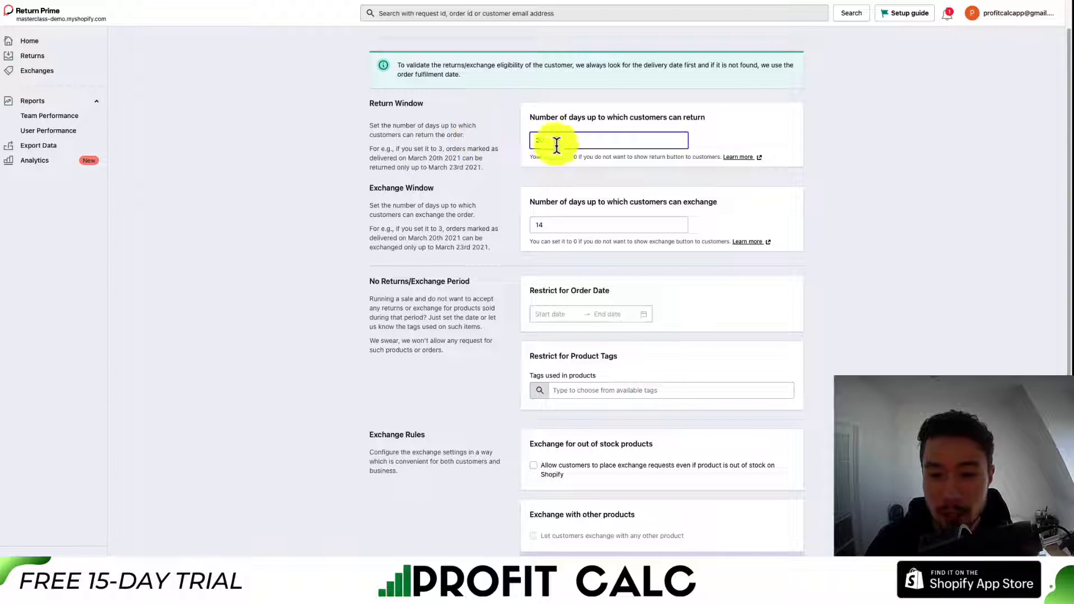
key("Tab")
type("30")
scroll(462, 230, "down", 3)
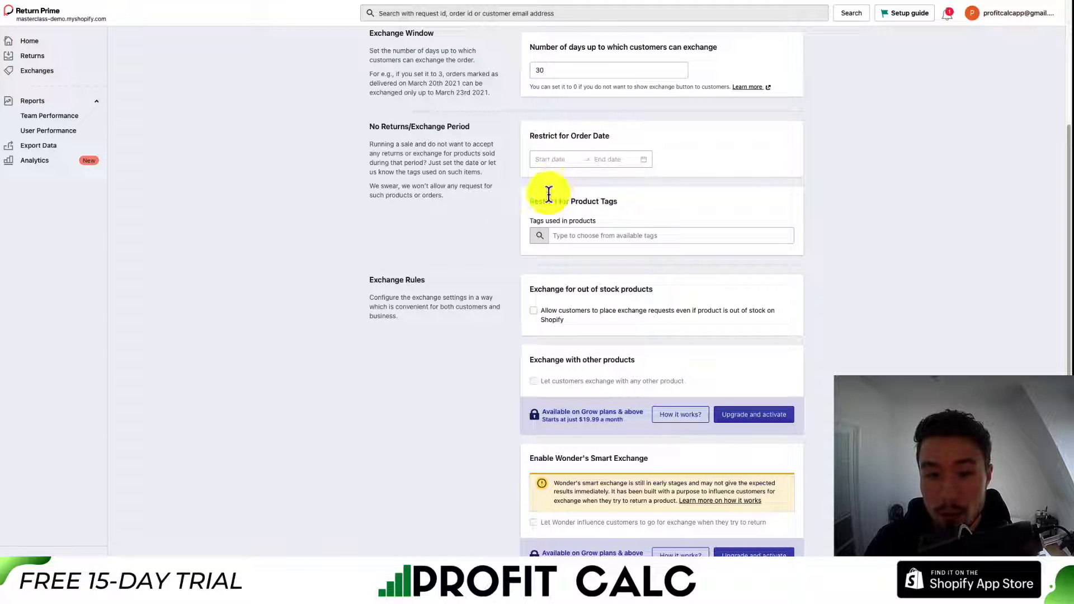
Review the no-returns period and return fee options, leaving out-of-stock exchanges disabled.
left_click_drag(441, 144, 451, 204)
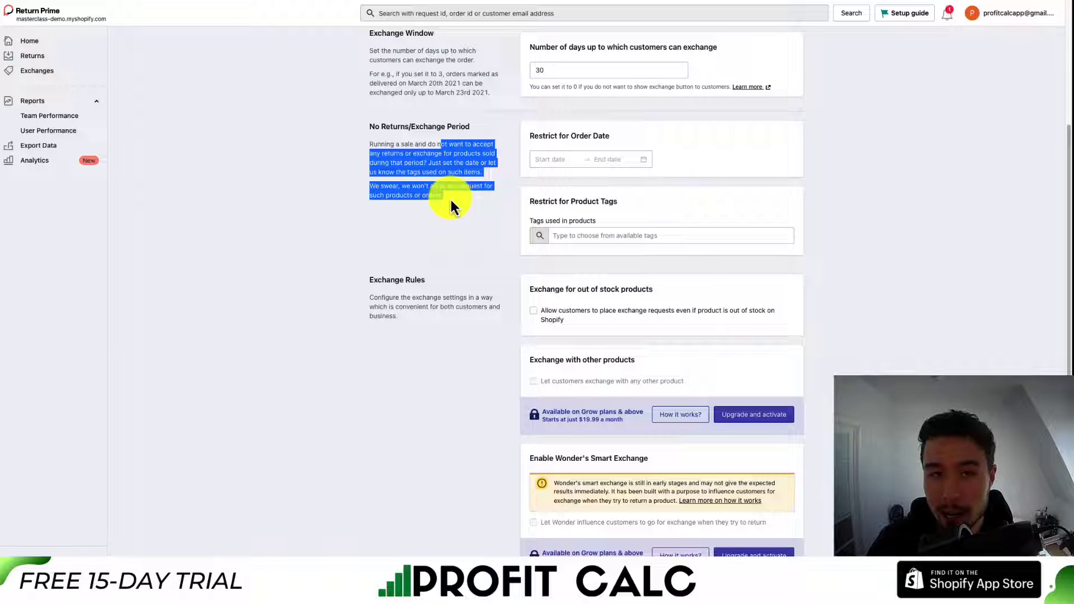
scroll(448, 204, "down", 3)
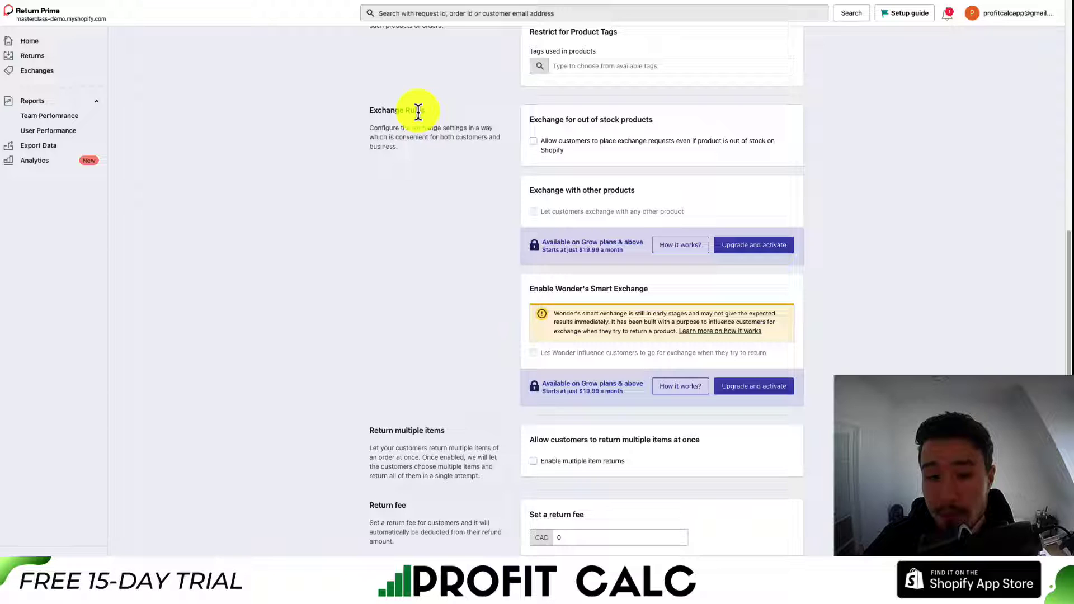
left_click(547, 146)
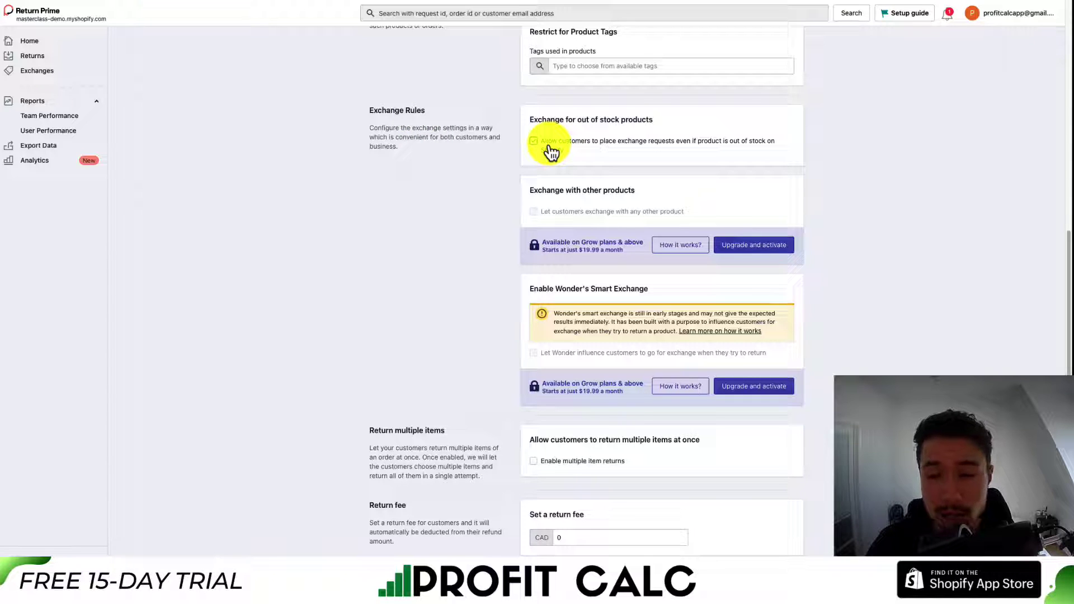
left_click(649, 147)
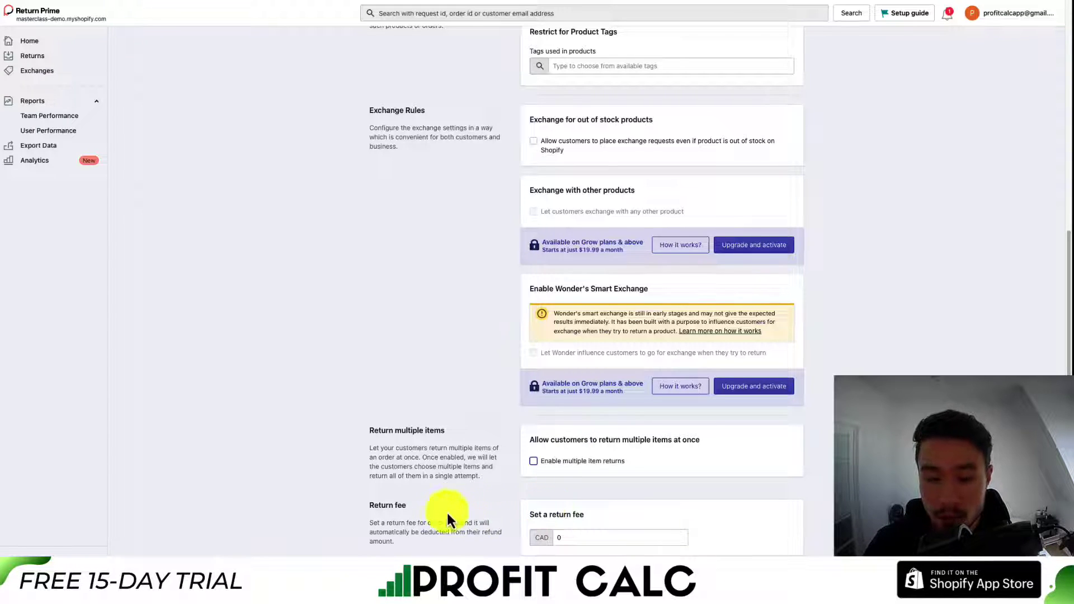
left_click_drag(369, 522, 407, 530)
left_click(407, 531)
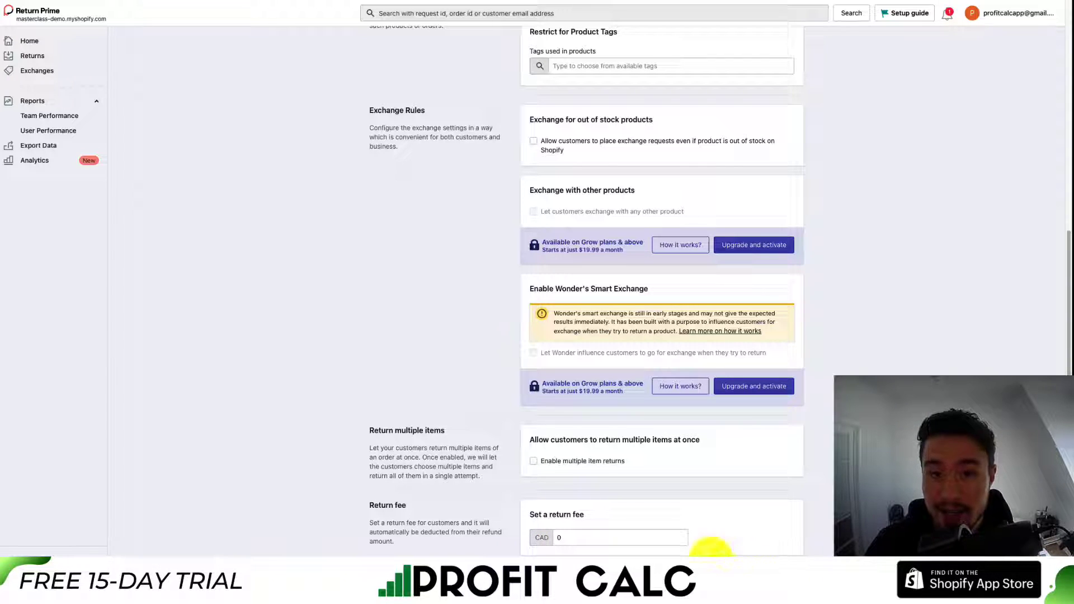
scroll(413, 470, "up", 7)
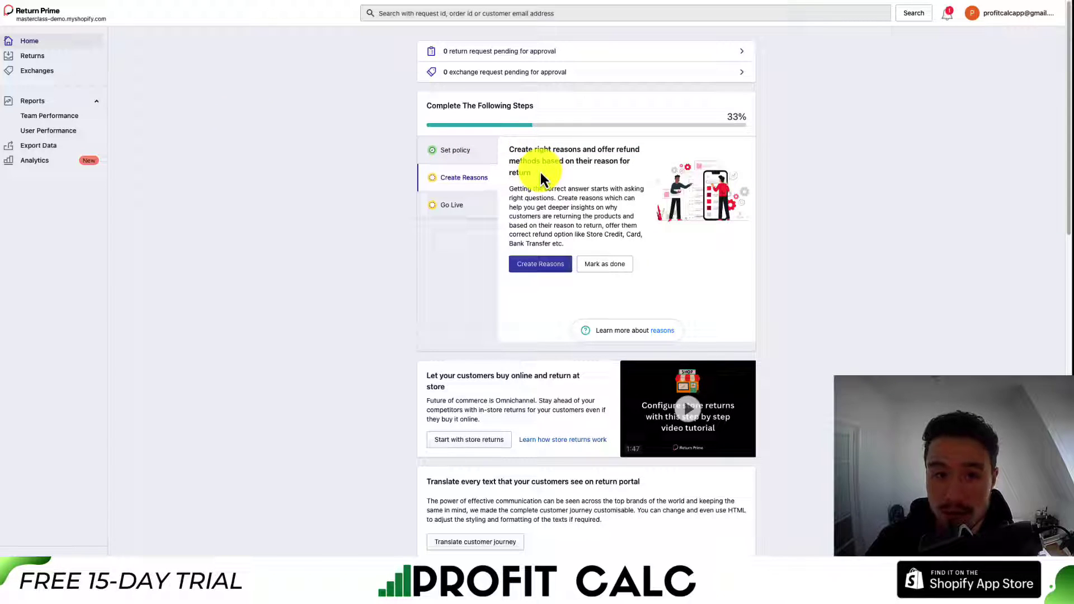
Start a new return reason, dismiss the guided tour, and check the region list.
left_click(551, 266)
left_click(596, 448)
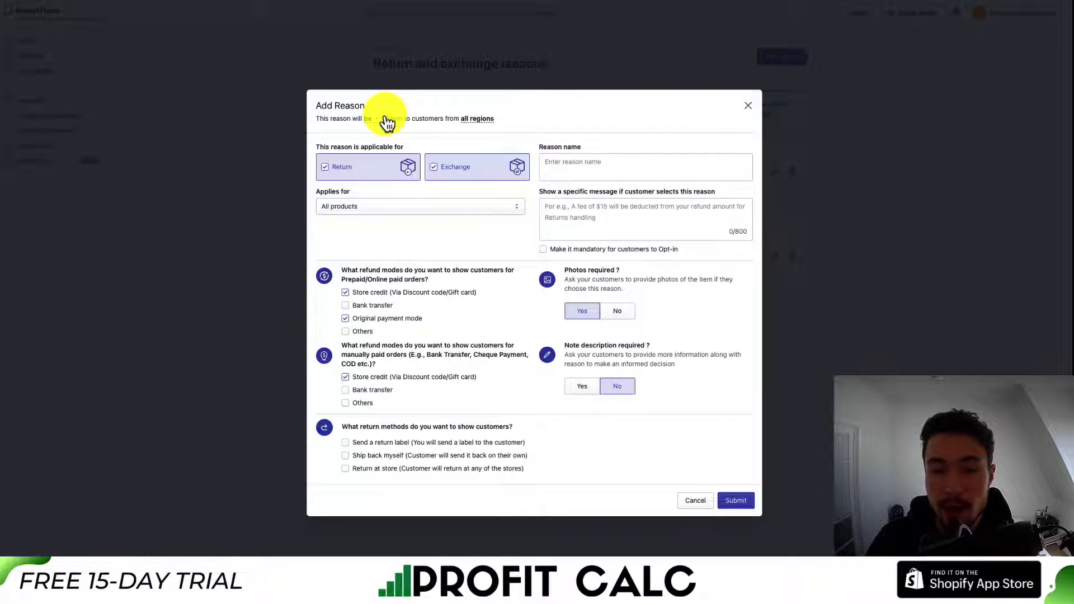
left_click(486, 118)
left_click(577, 111)
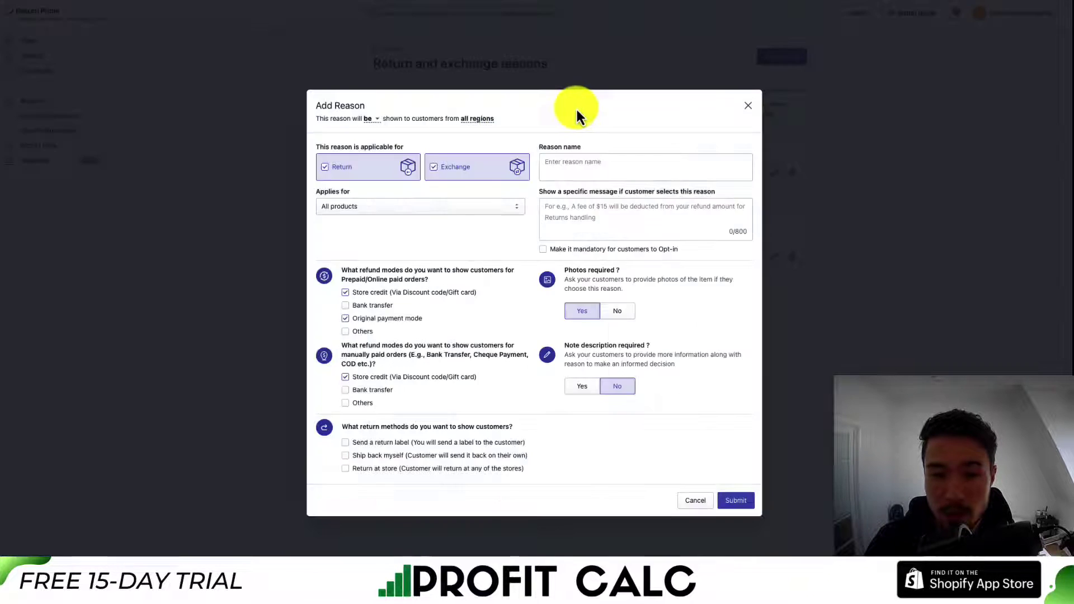
Keep the reason visible to customers, check the product scope, and name it 'Bad fit'.
left_click(375, 122)
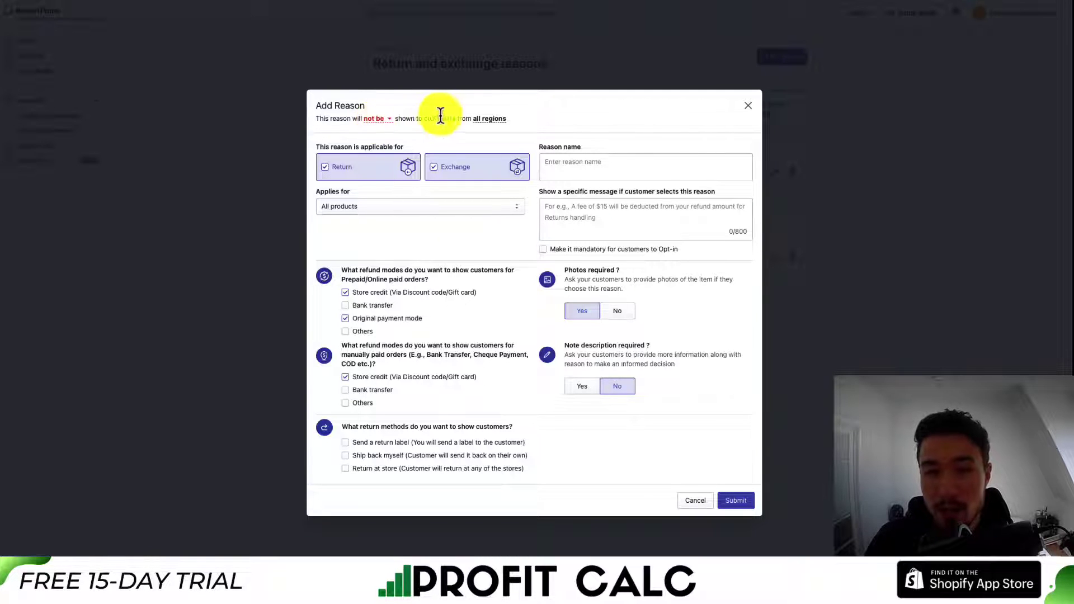
left_click(374, 120)
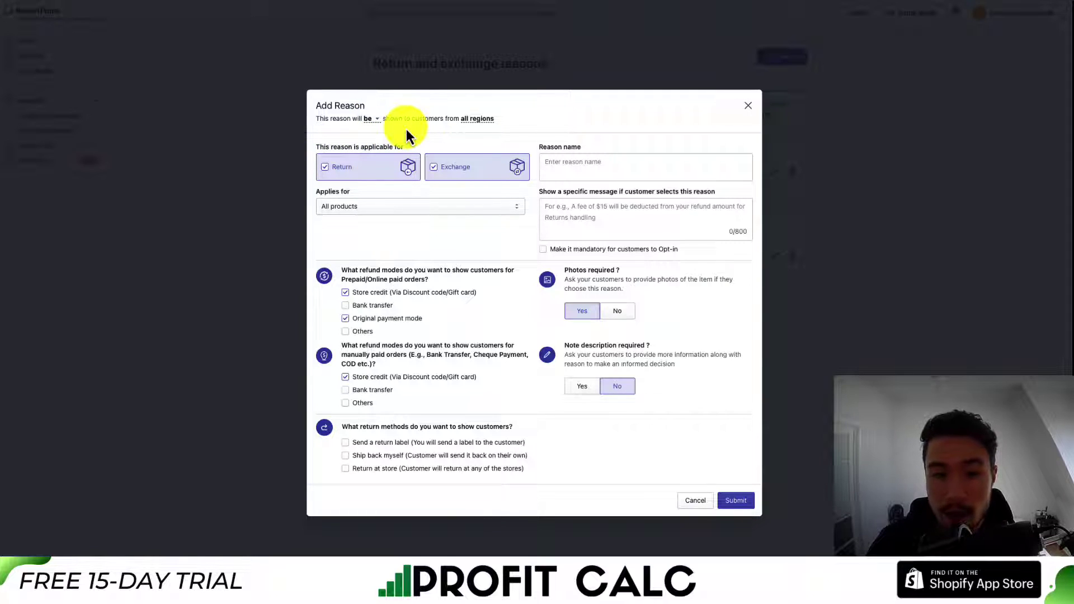
left_click(385, 205)
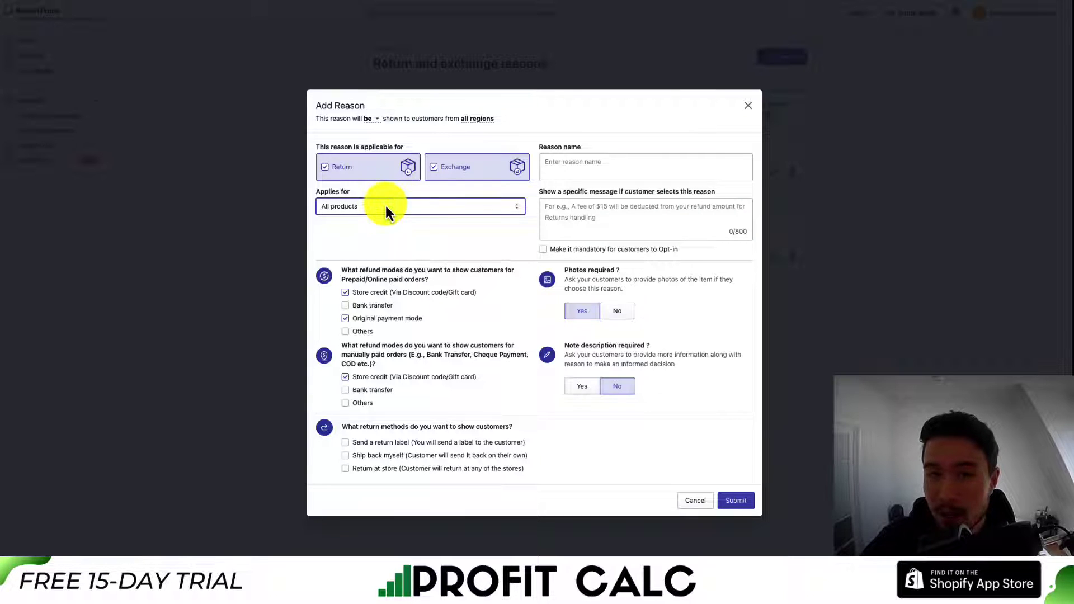
left_click(575, 161)
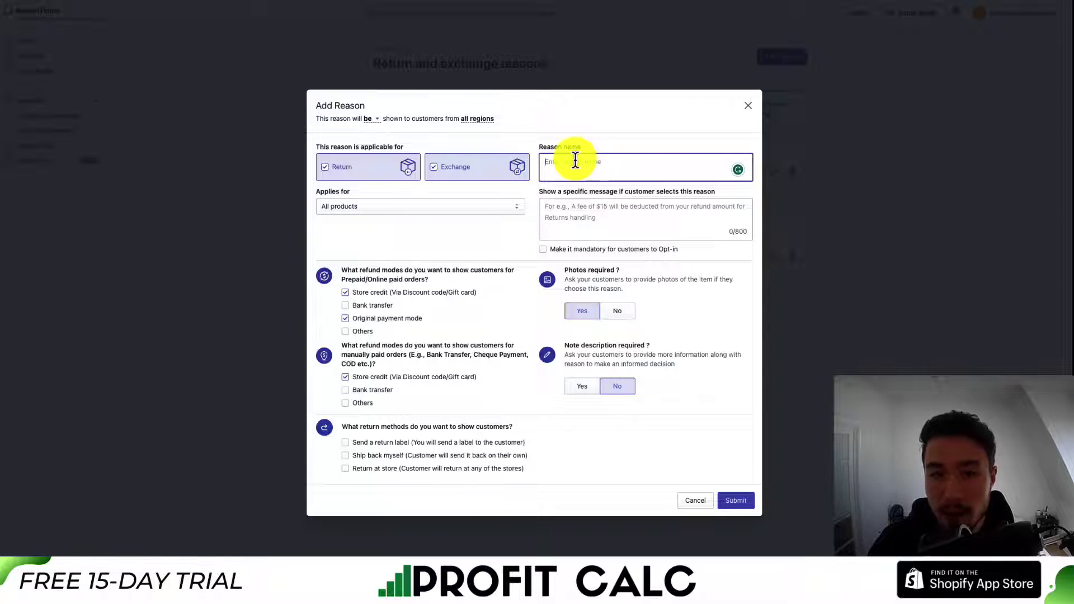
type("Bad fit")
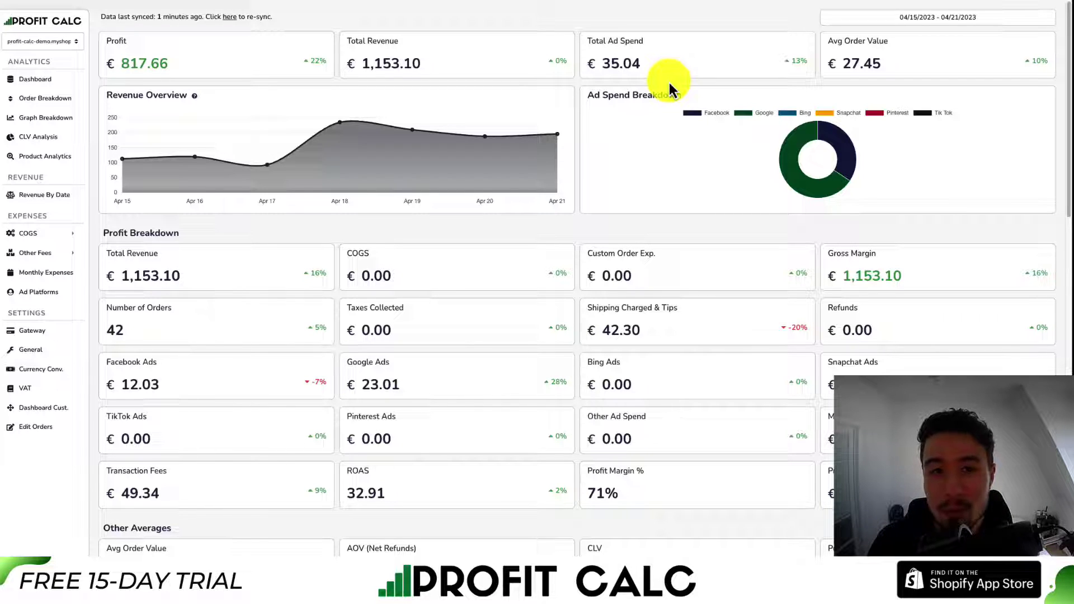
Switch the Profit Calc dashboard to Last 30 Days (03/23/2023 – 04/21/2023) and scroll through the figures.
left_click(946, 17)
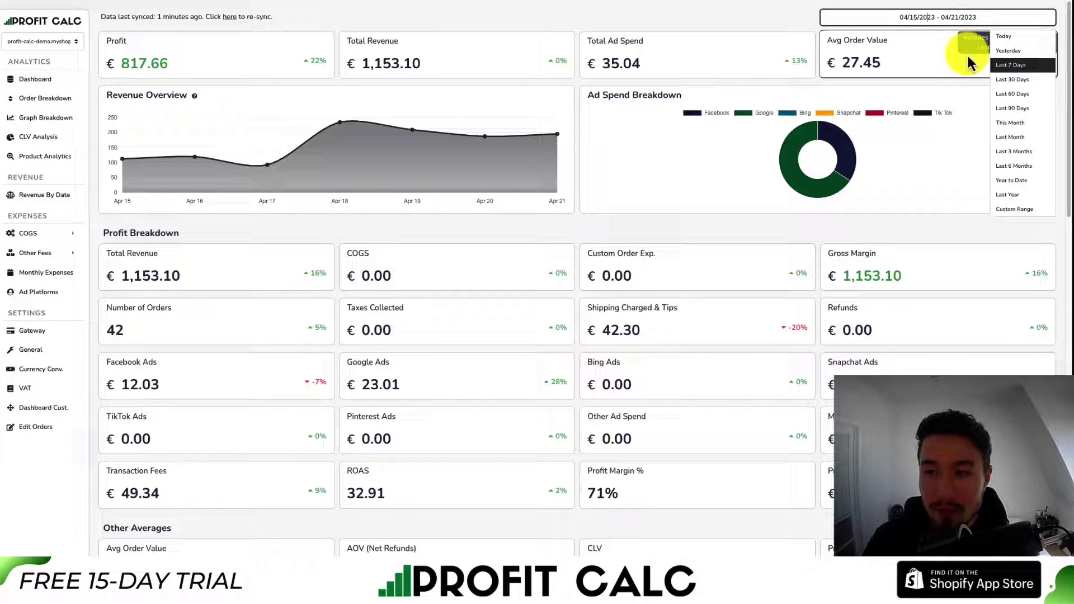
left_click(997, 79)
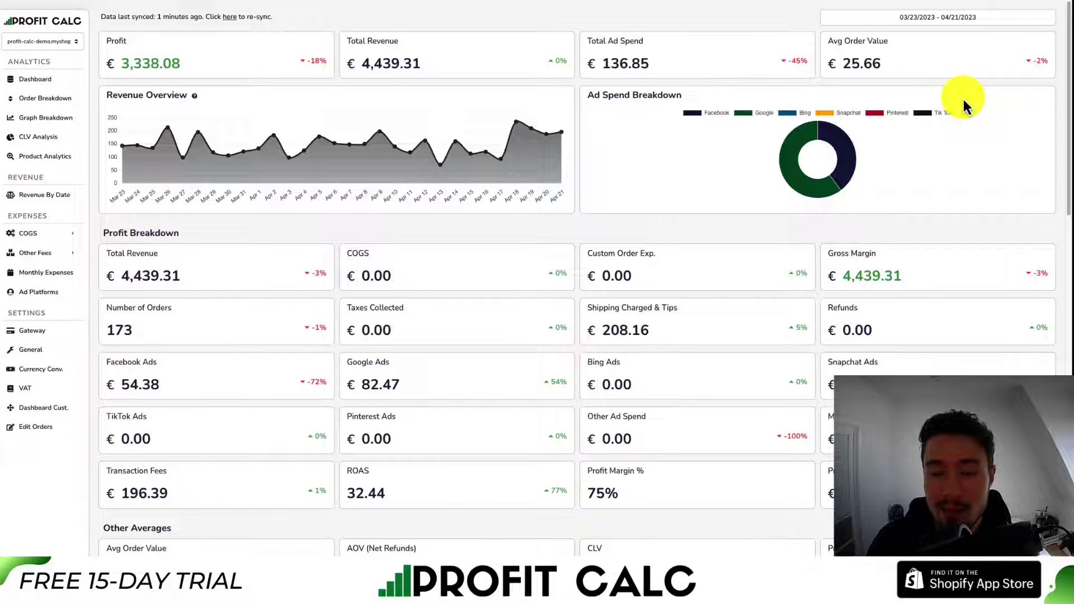
scroll(1069, 84, "down", 3)
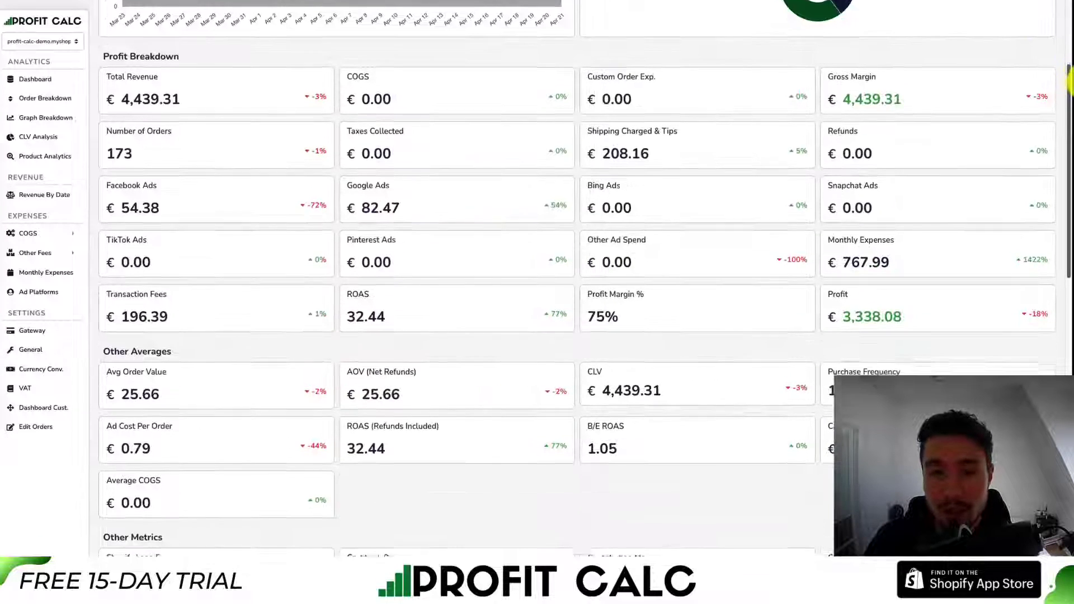
left_click_drag(1069, 84, 1069, 350)
scroll(584, 280, "up", 15)
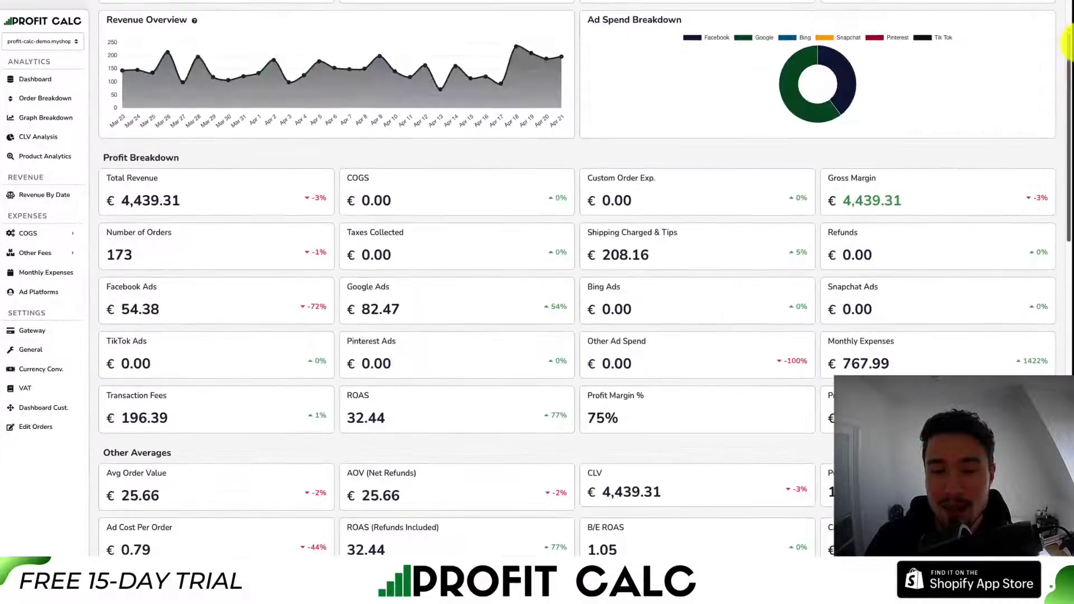
scroll(643, 163, "up", 3)
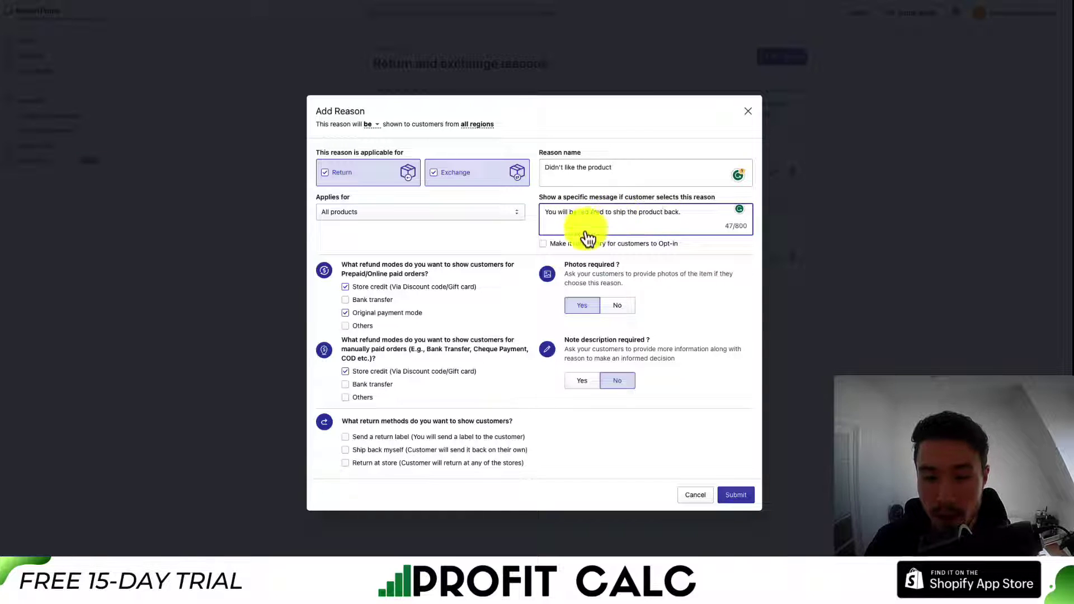
Make opting in mandatory for the reason and review the prepaid and manual-order refund questions.
left_click(553, 250)
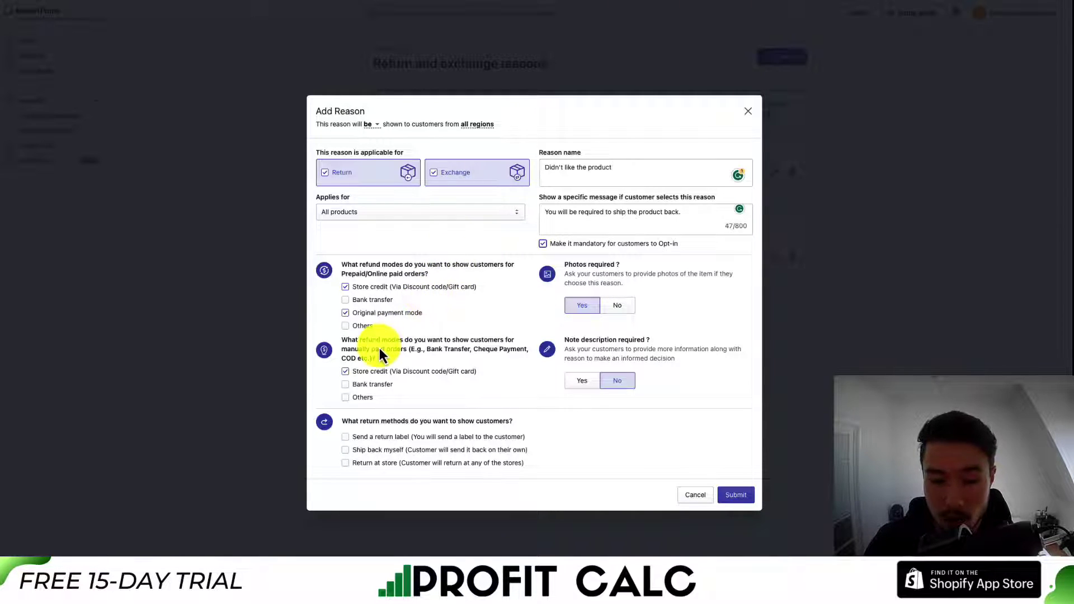
left_click_drag(379, 348, 444, 346)
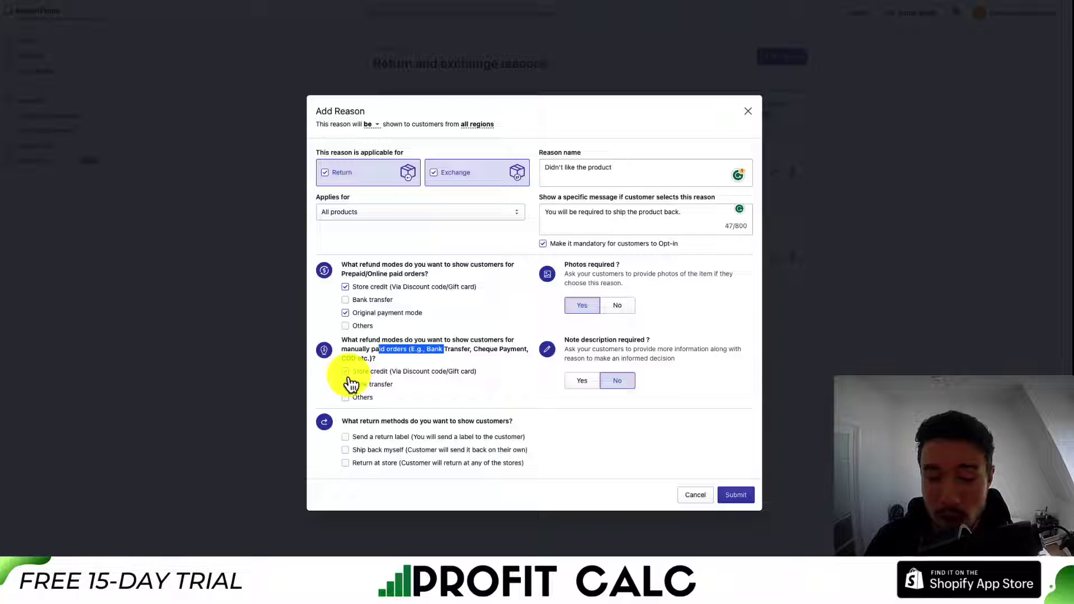
left_click_drag(372, 264, 438, 274)
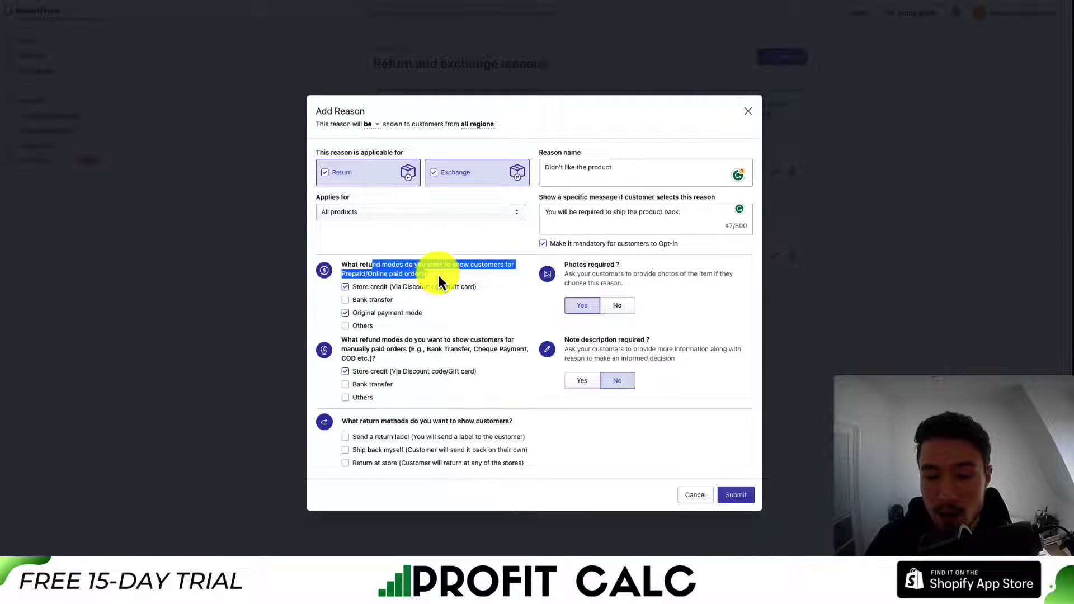
left_click(445, 270)
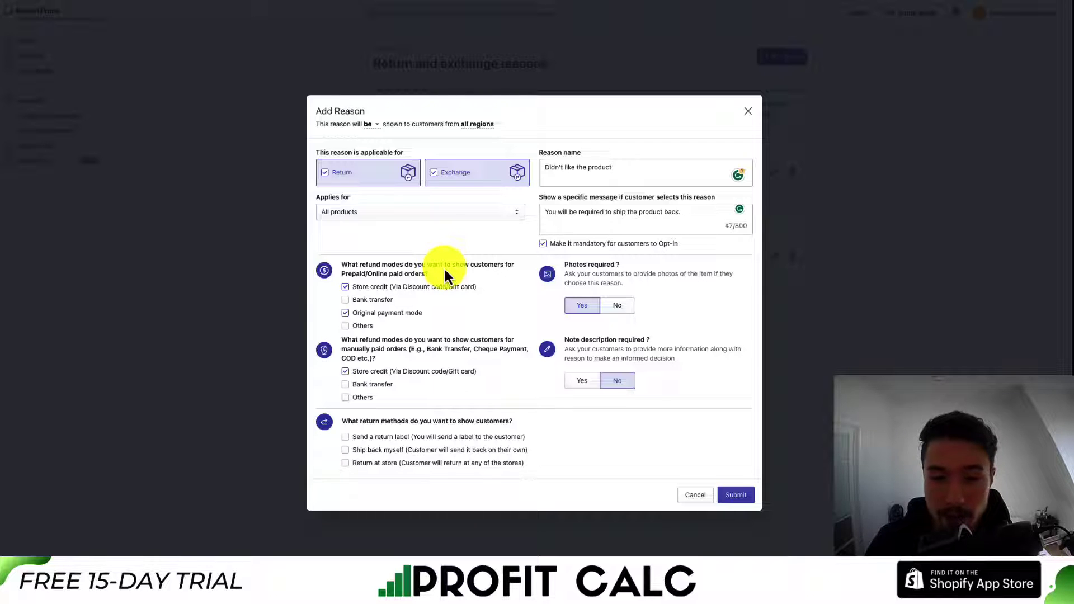
Set photos to not required, choose Ship back myself as return method, and submit the reason.
left_click(625, 309)
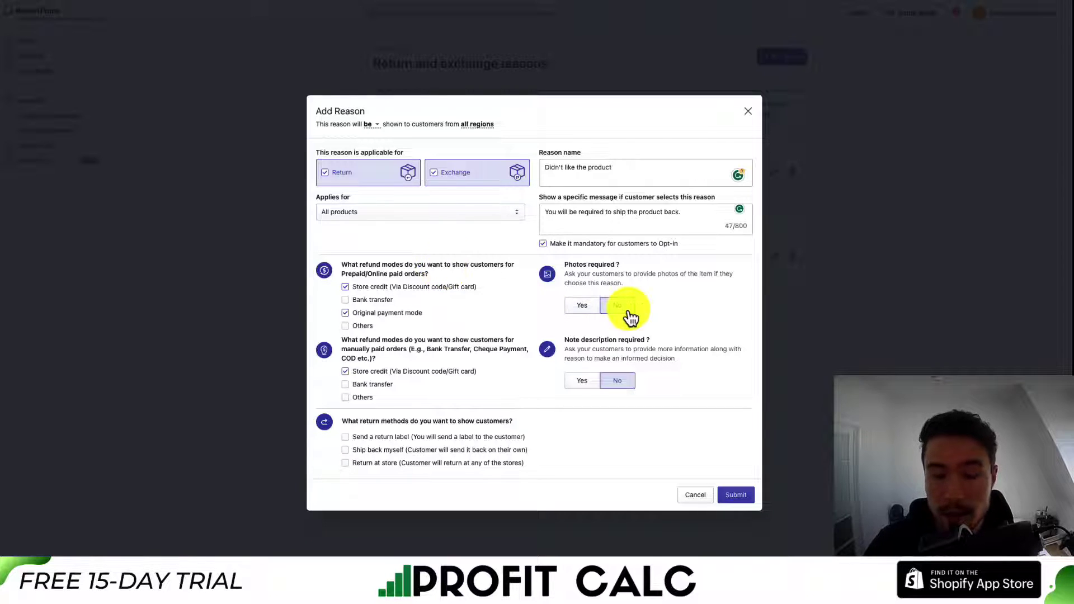
left_click_drag(589, 350, 699, 369)
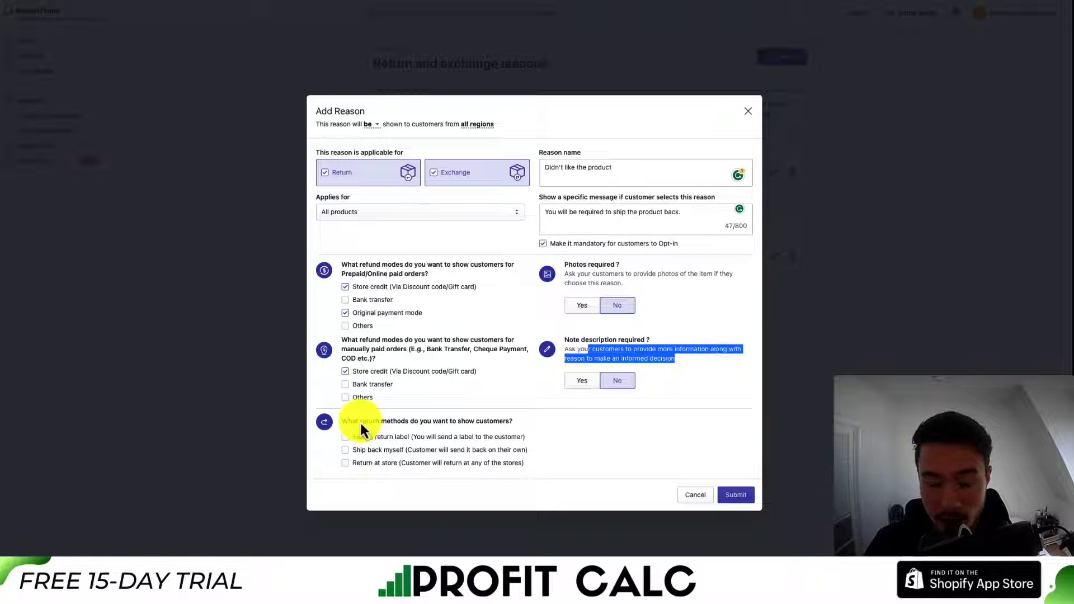
left_click_drag(361, 420, 484, 421)
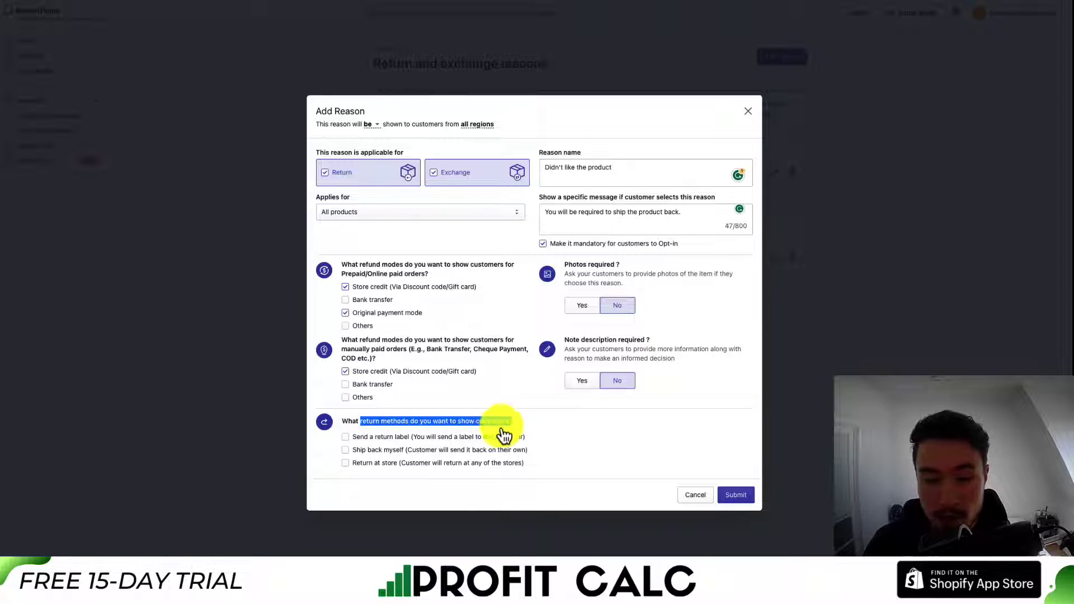
left_click(346, 453)
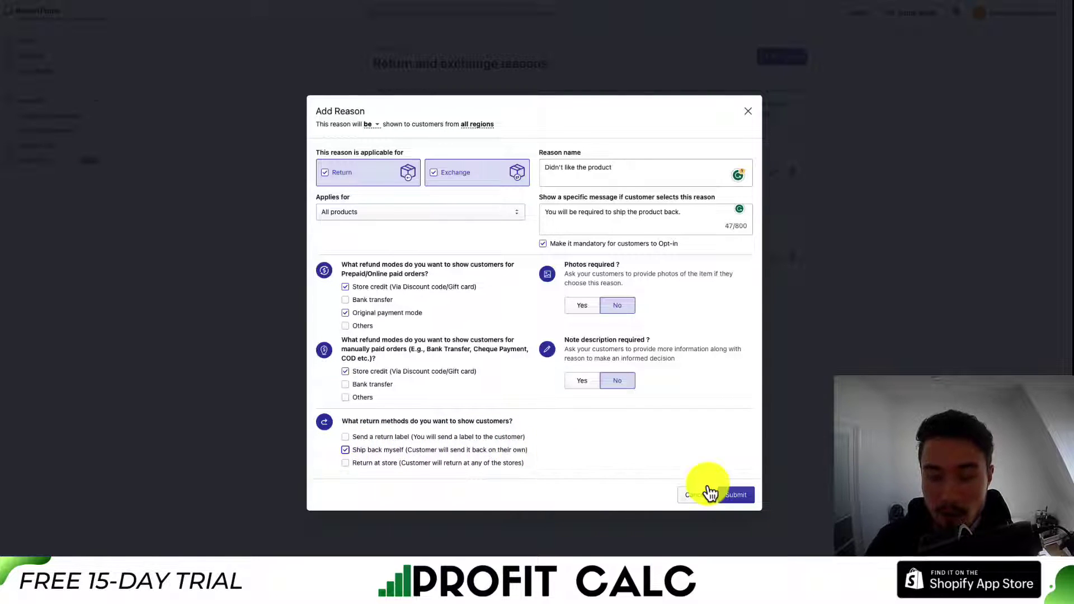
left_click(737, 495)
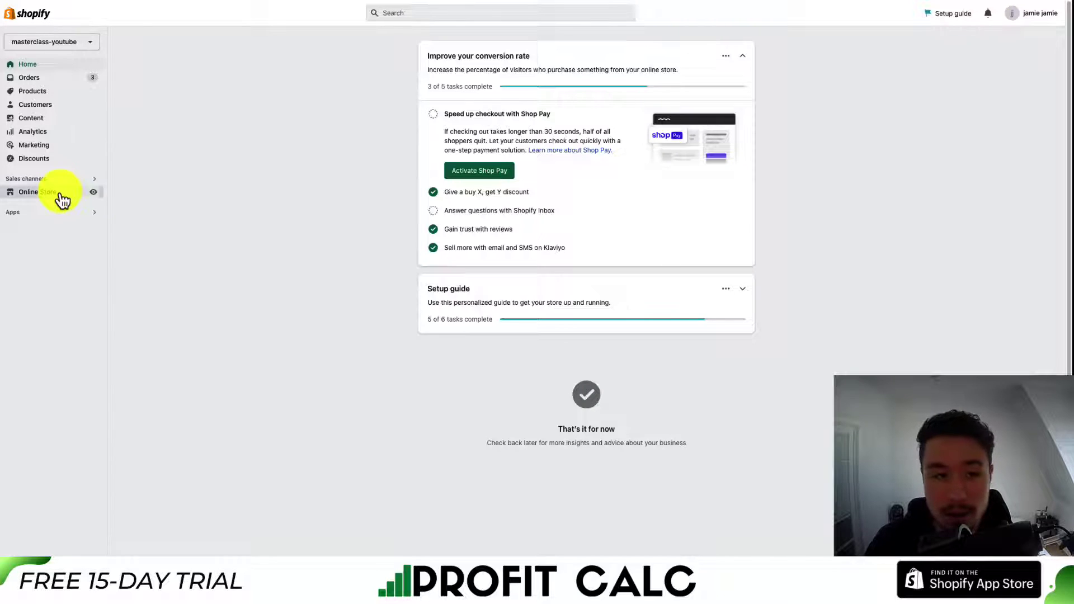
Go to Online Store navigation, edit the Footer menu and start a new menu item.
left_click(62, 199)
left_click(45, 247)
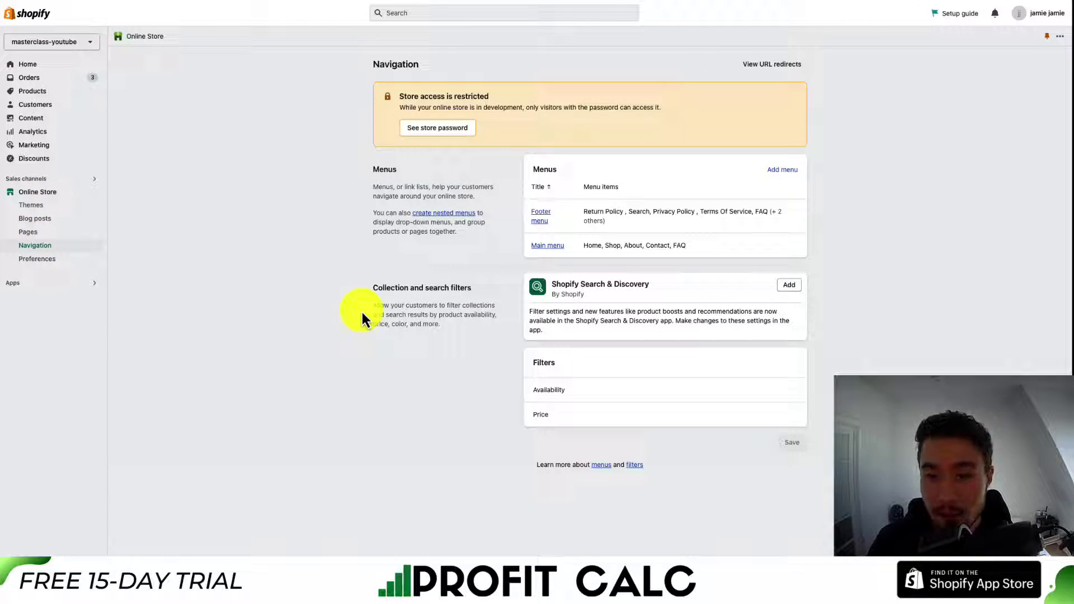
left_click(539, 216)
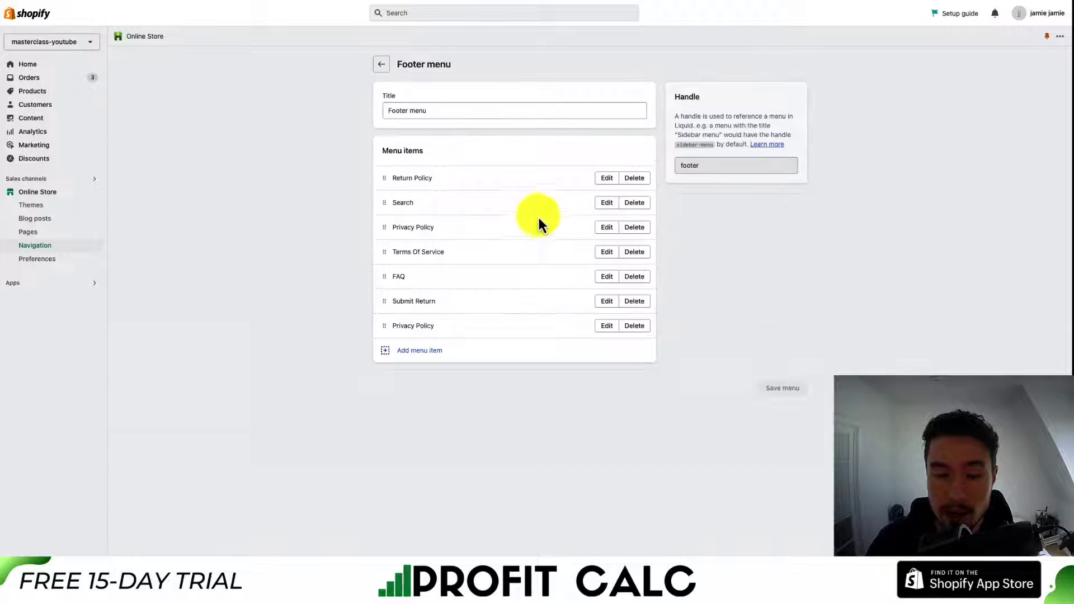
left_click(420, 351)
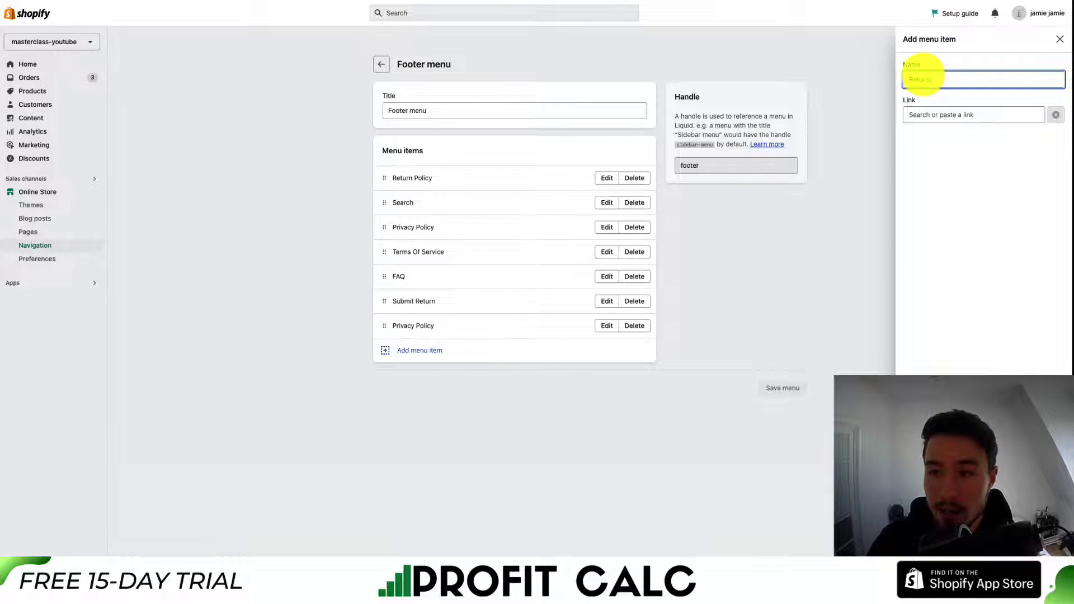
Name the item 'Return Portal', link it to the return_prime page URL, and save the menu.
type("Return Portal")
left_click(945, 115)
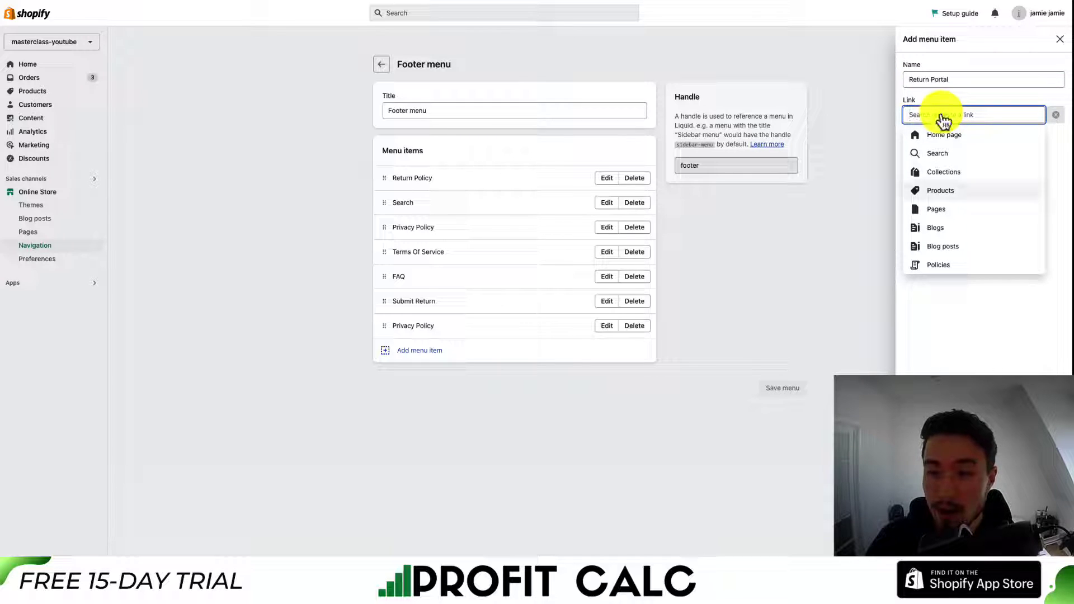
type("https://masterclass-demo.myshopify.com/apps/return_prime")
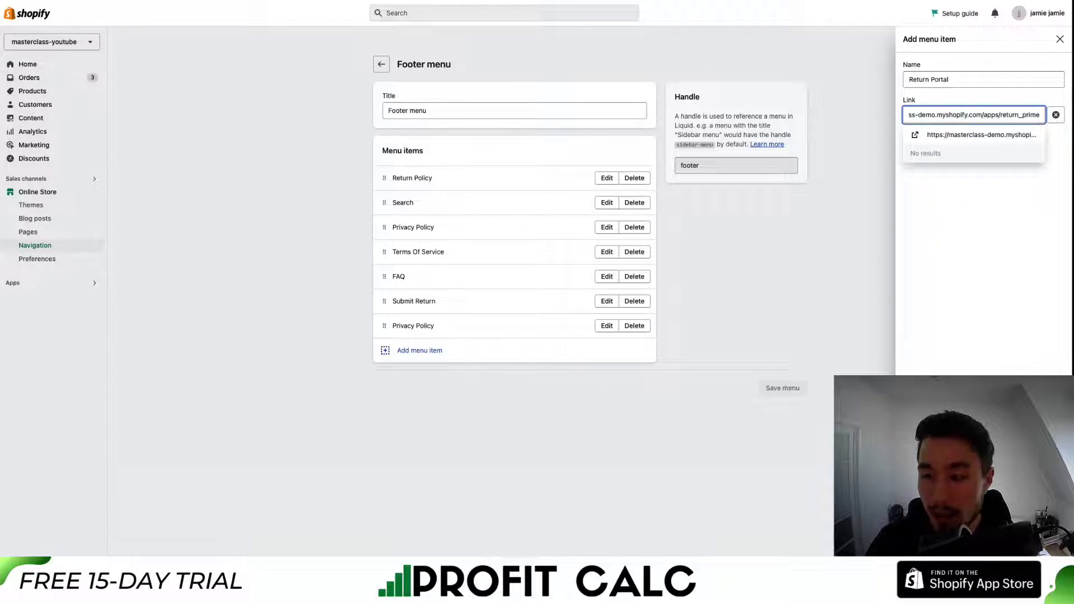
key("ctrl+a")
key("BackSpace")
left_click(984, 235)
key("Return")
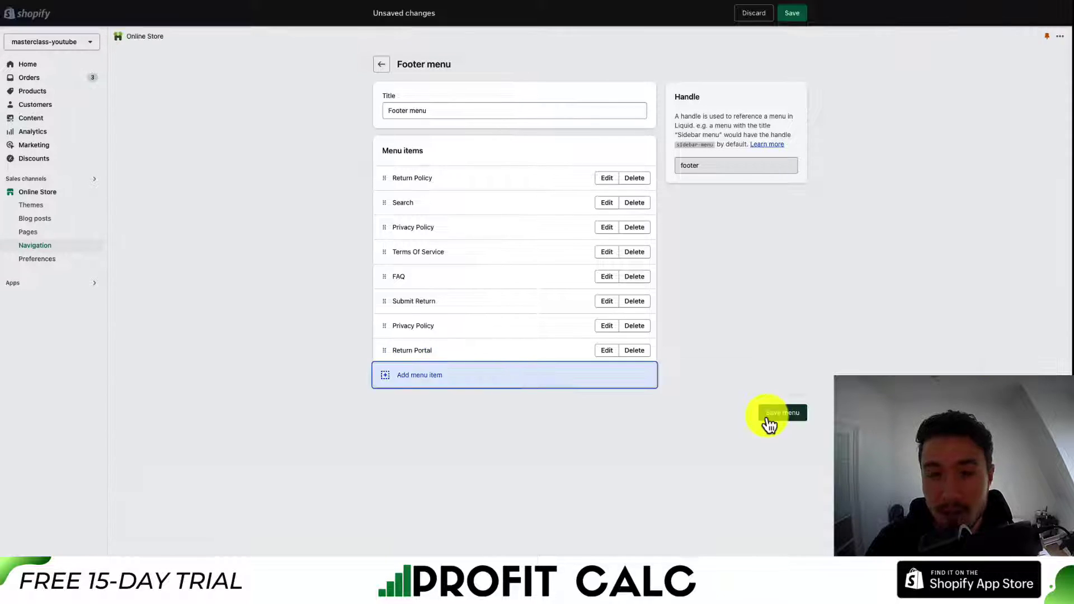
left_click(768, 416)
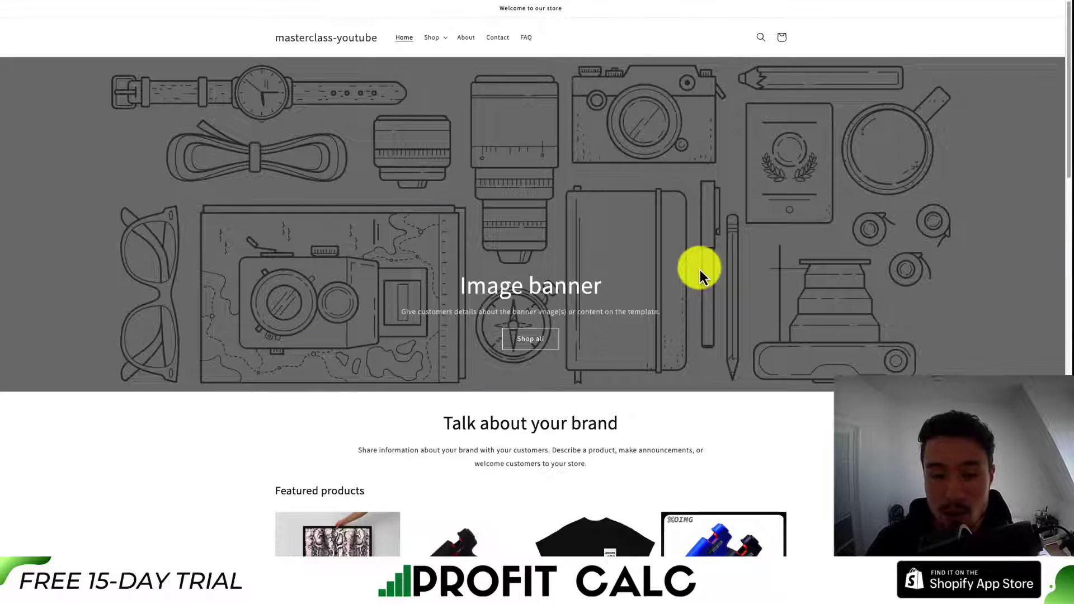
Follow the Return Portal footer link and focus the Email or Phone lookup field.
scroll(699, 274, "down", 20)
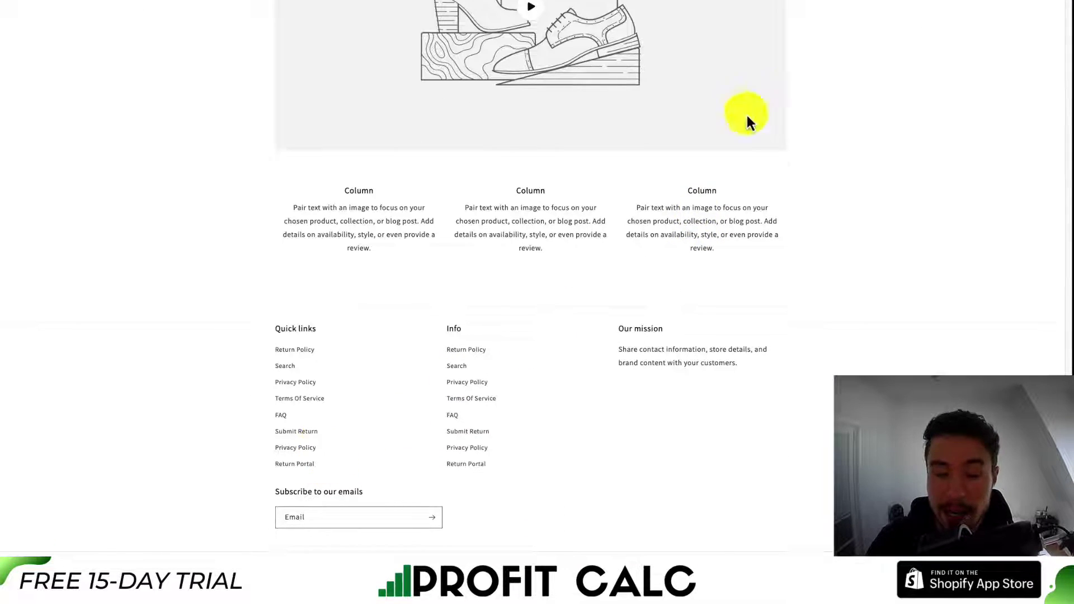
left_click(270, 351)
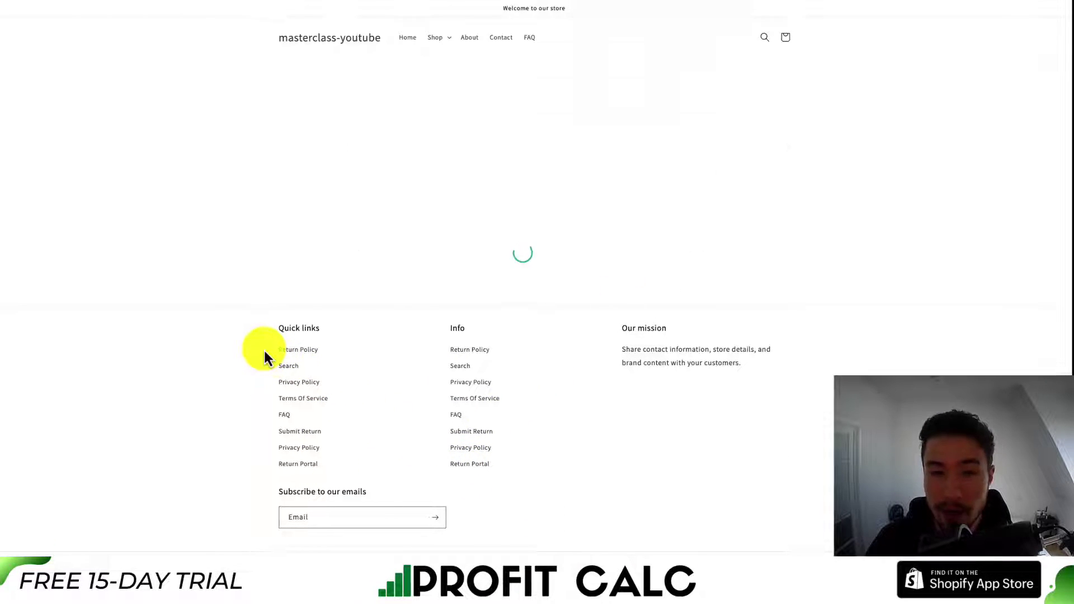
left_click_drag(483, 124, 588, 125)
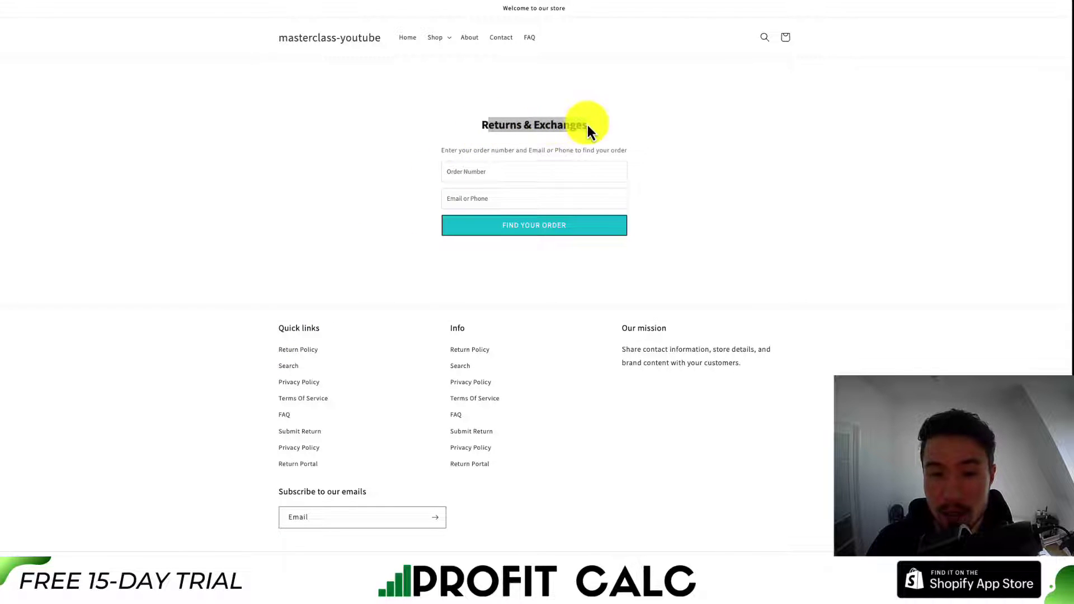
left_click(361, 204)
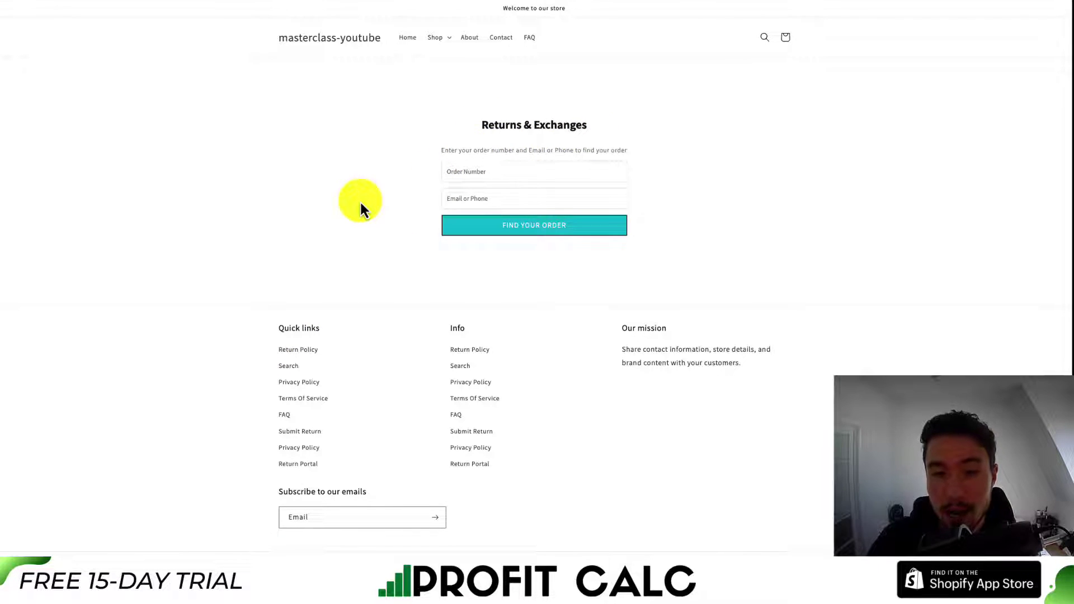
left_click(471, 197)
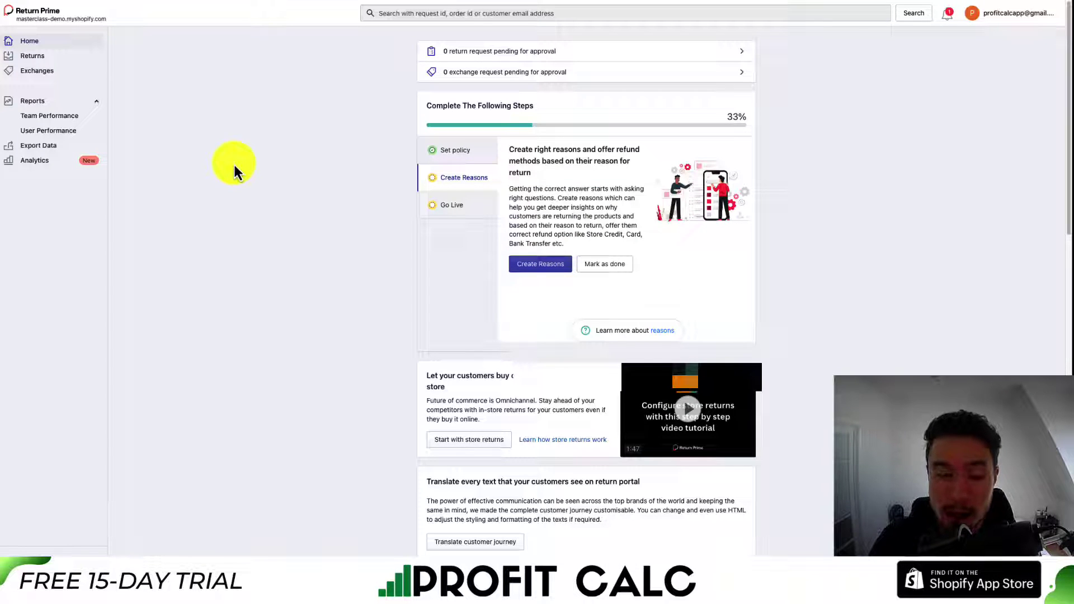
Under Settings > General, darken the returns page Button color to #010c0dff.
left_click(37, 549)
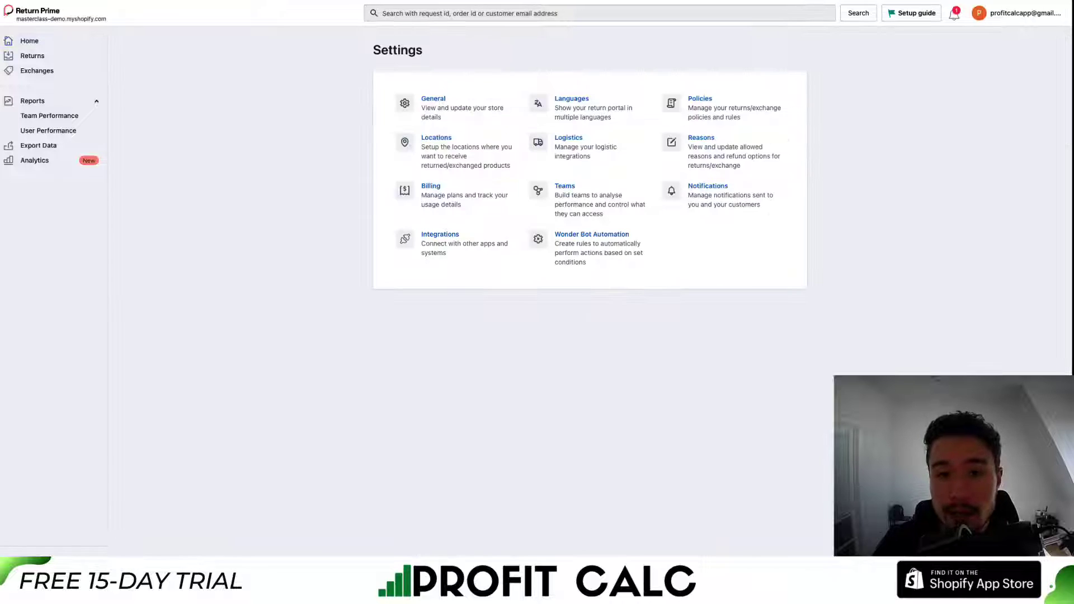
left_click(446, 115)
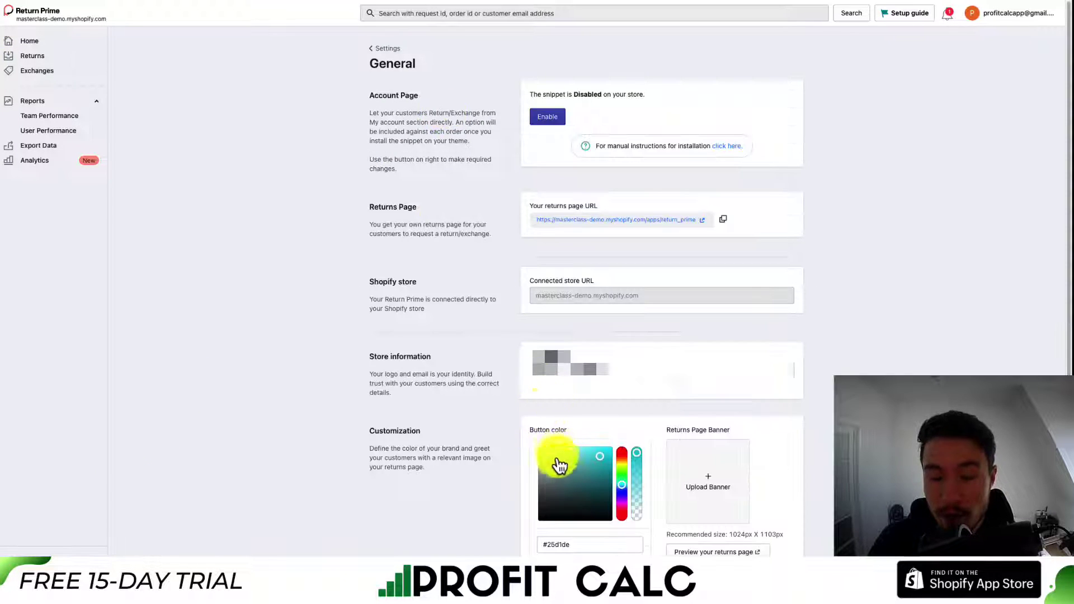
mouse_move(564, 481)
left_mouse_down()
mouse_move(604, 508)
mouse_move(605, 492)
mouse_move(608, 520)
left_mouse_up()
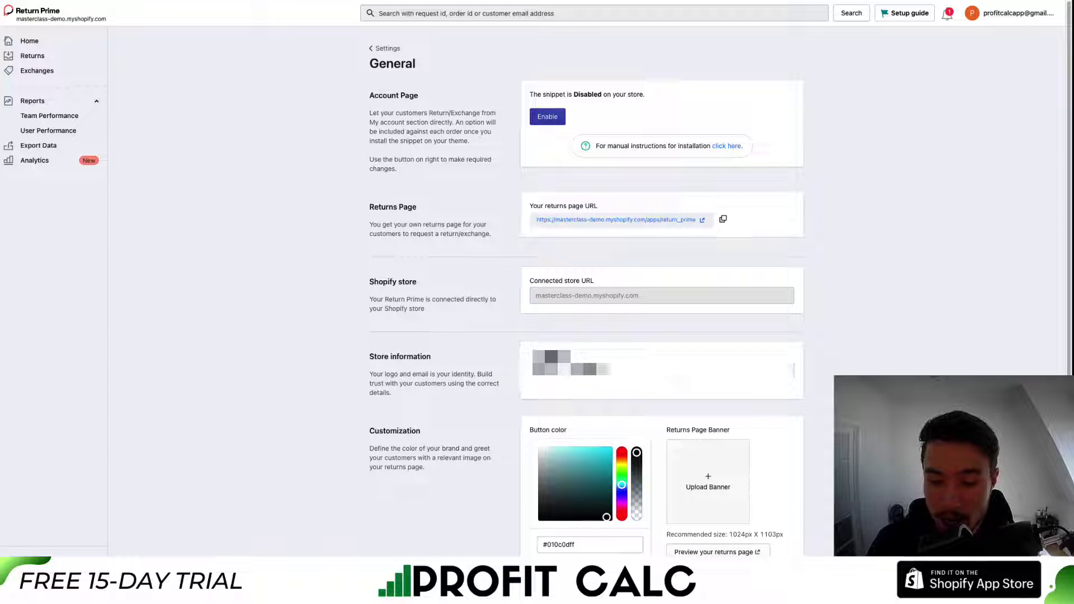